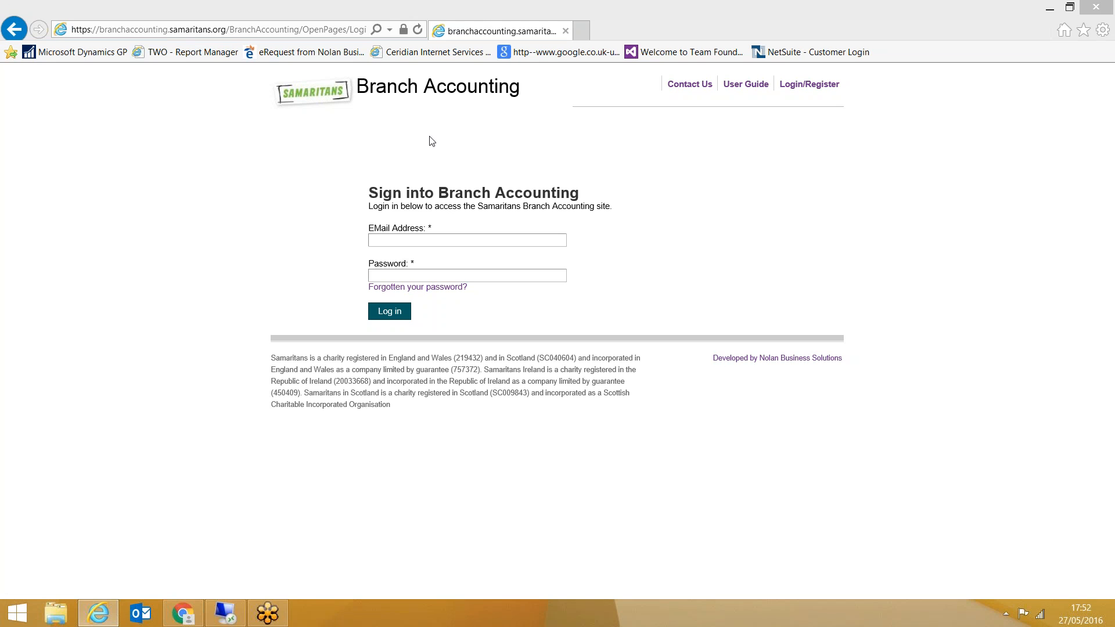
Sign into Branch Accounting with the account's e-mail address and password
left_click(443, 237)
left_click(443, 239)
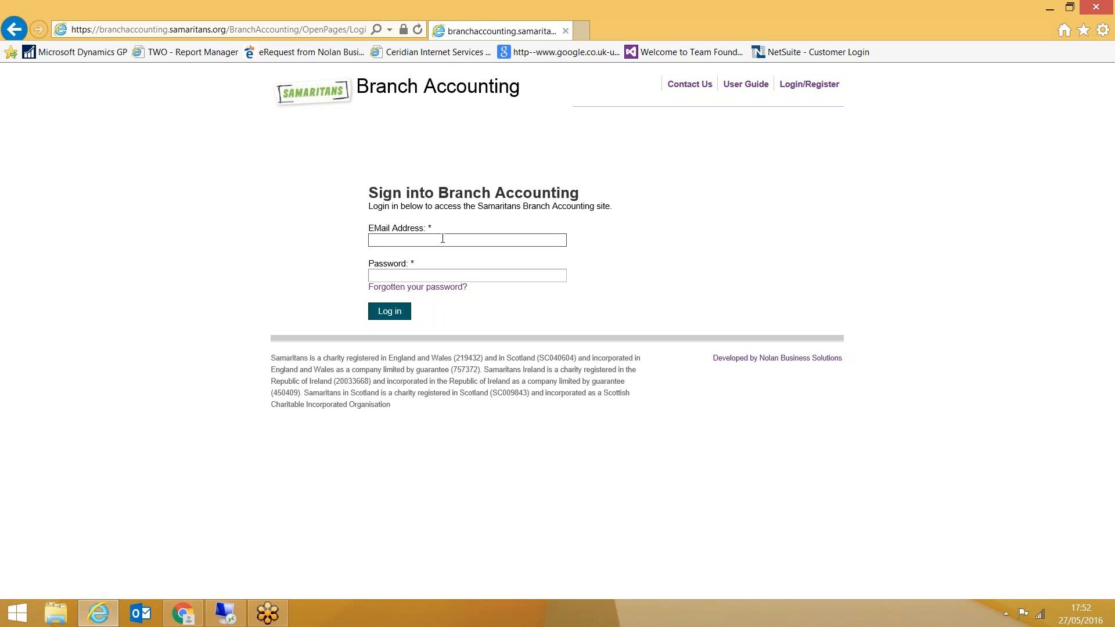
key("Tab")
type("•")
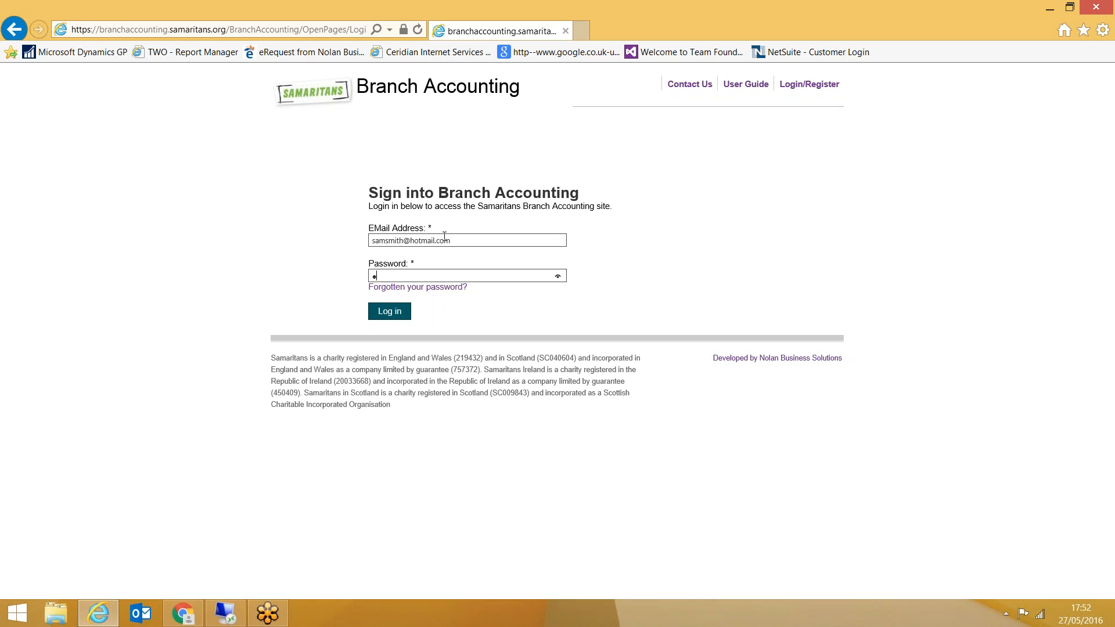
left_click(384, 313)
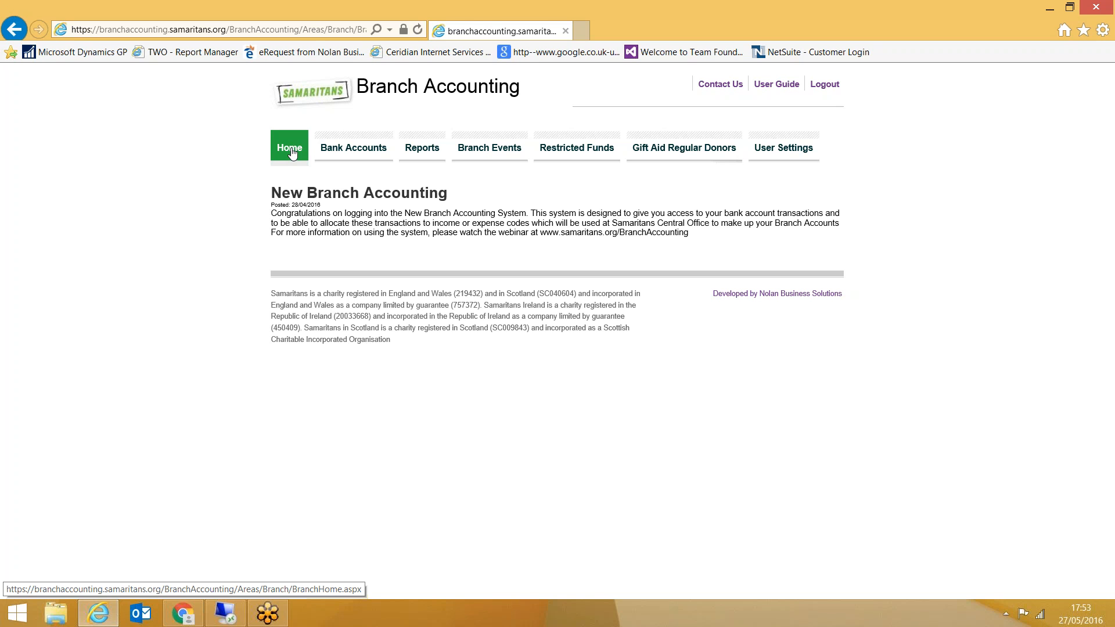
Add the account note "Enter your Note" to the HSBC Shearsby Current Account in Bank Accounts and save it
left_click(356, 152)
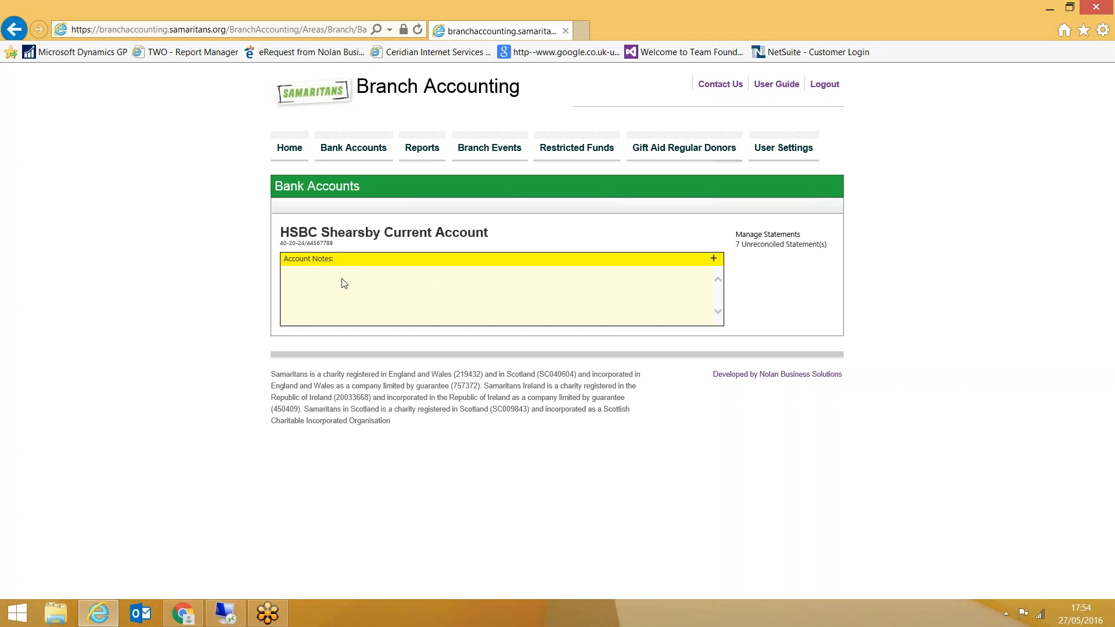
left_click(714, 260)
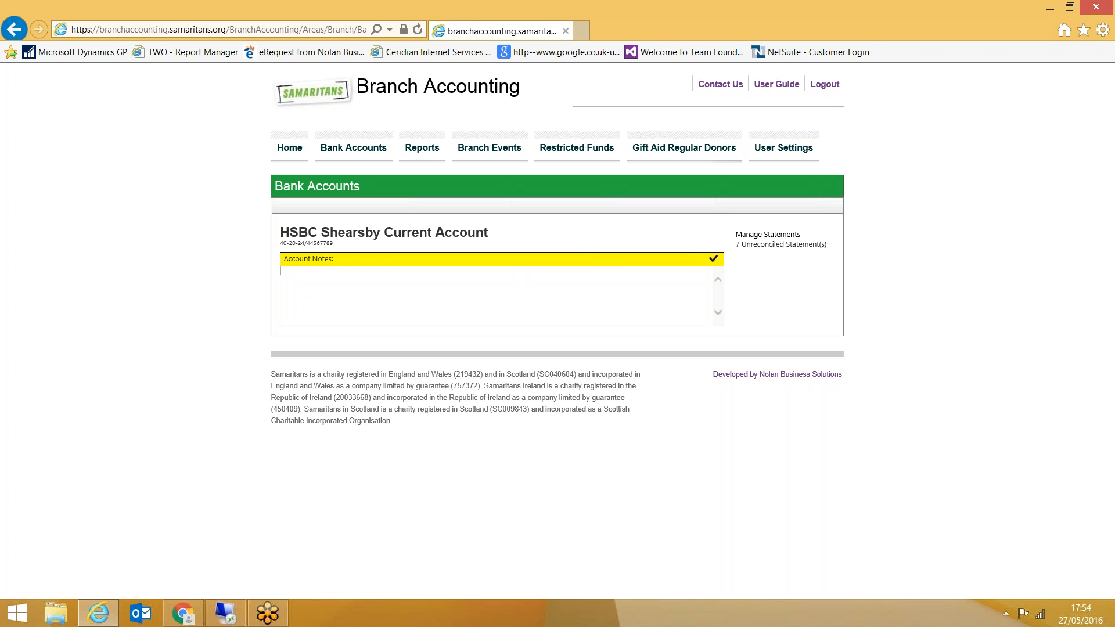
type("Enter your Note")
left_click(712, 261)
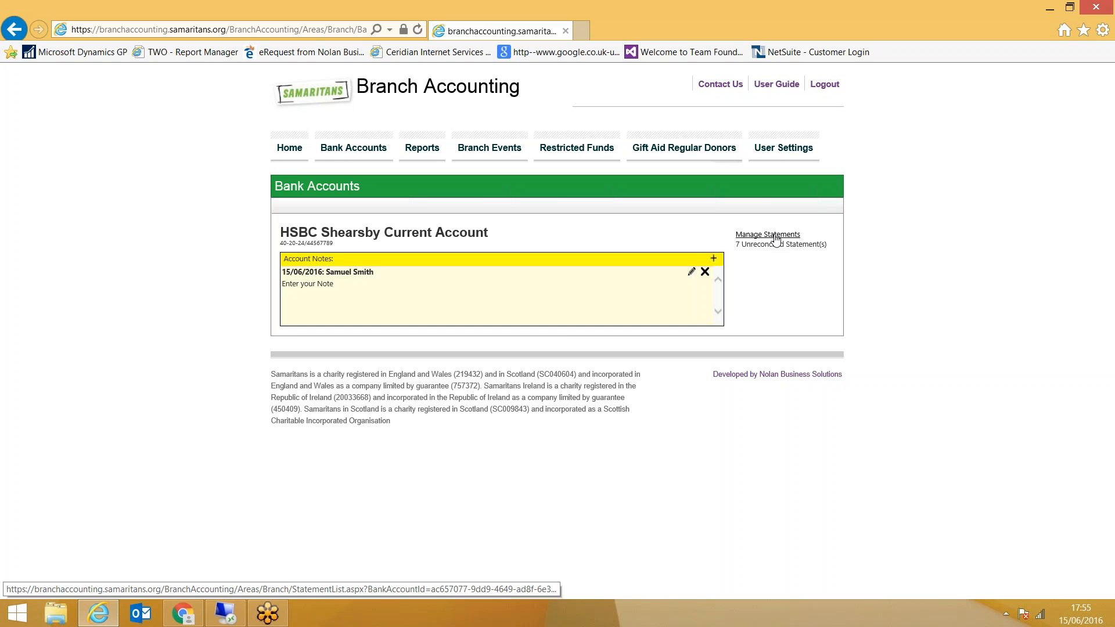
View the closed statements of the HSBC Shearsby Current Account, examine the lines of Statement 2, and return to the statement list
left_click(777, 236)
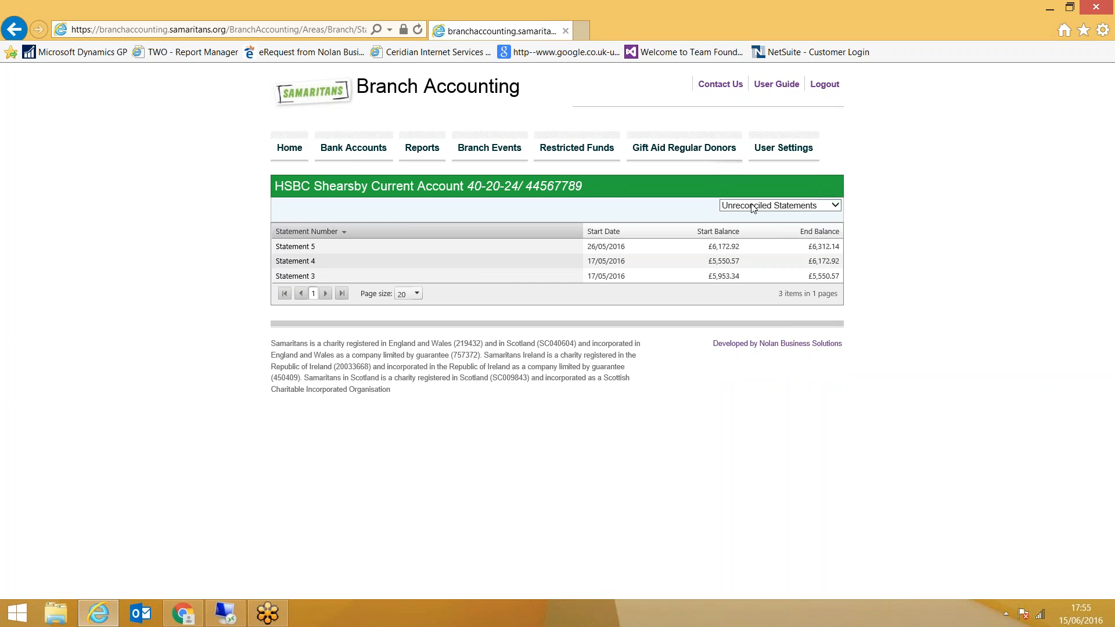
left_click(809, 207)
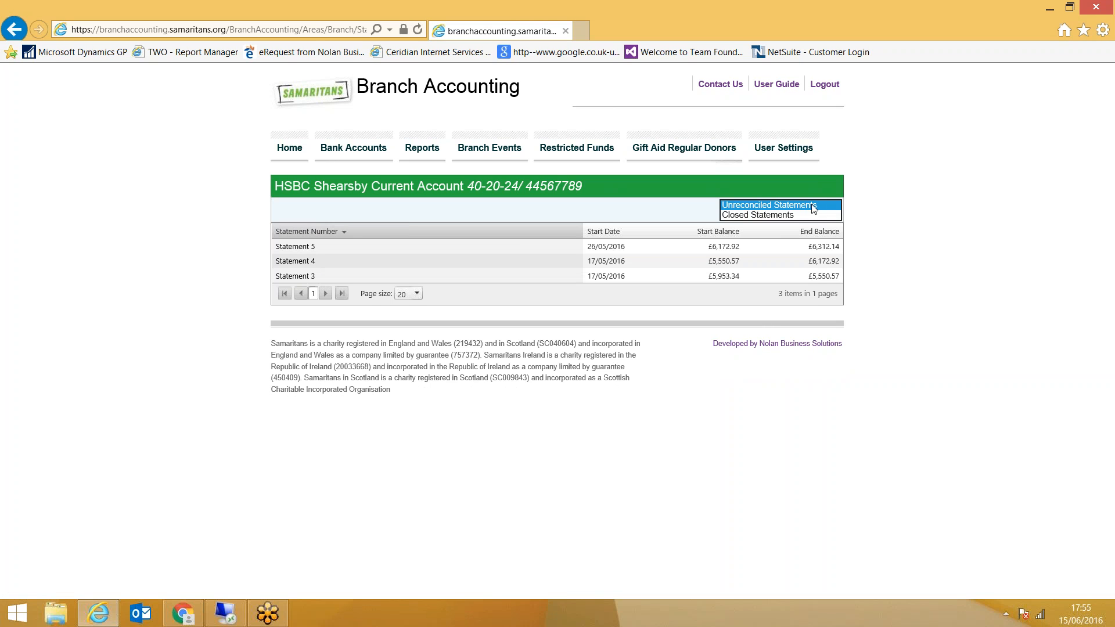
left_click(774, 216)
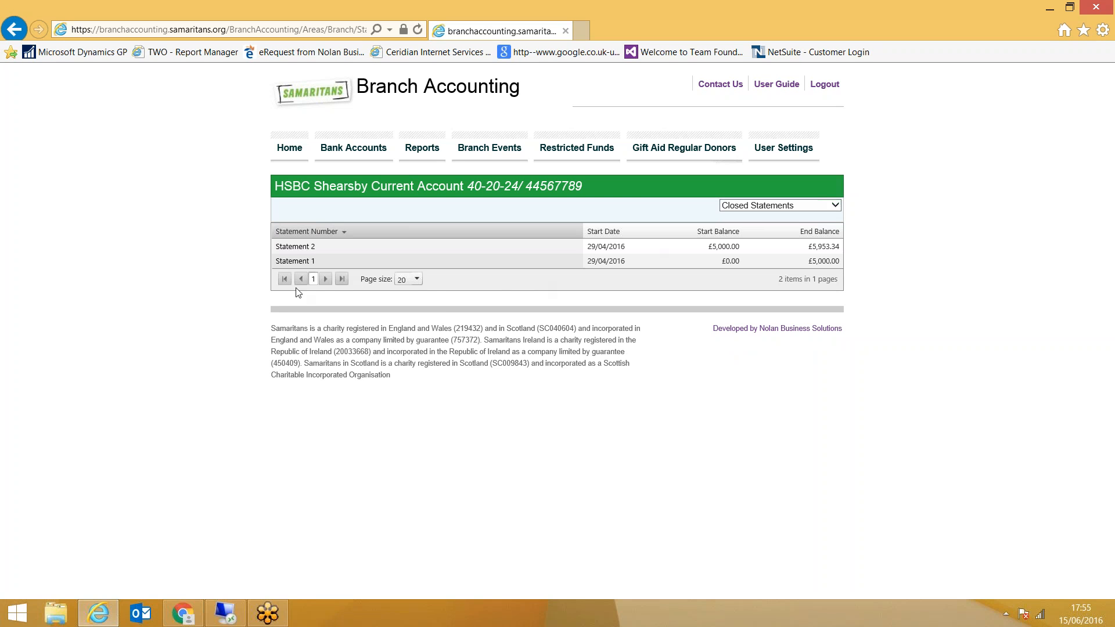
left_click(301, 248)
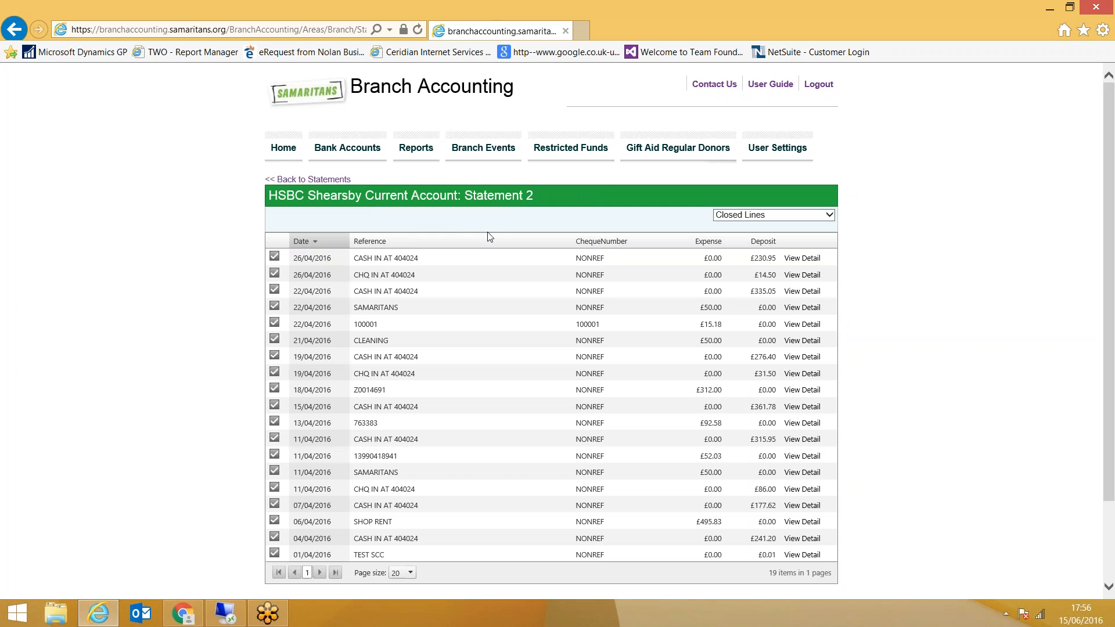
left_click(308, 183)
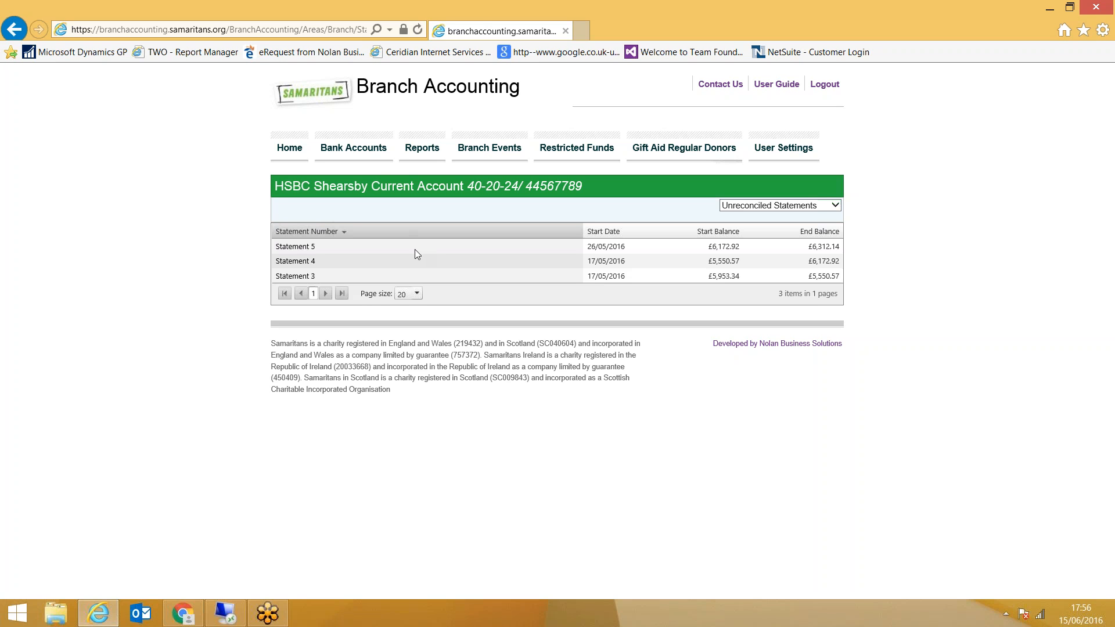
Open the unreconciled lines of Statement 3 and start an Income transaction detail for the CHQ IN deposit dated 04/05/2016
left_click(299, 277)
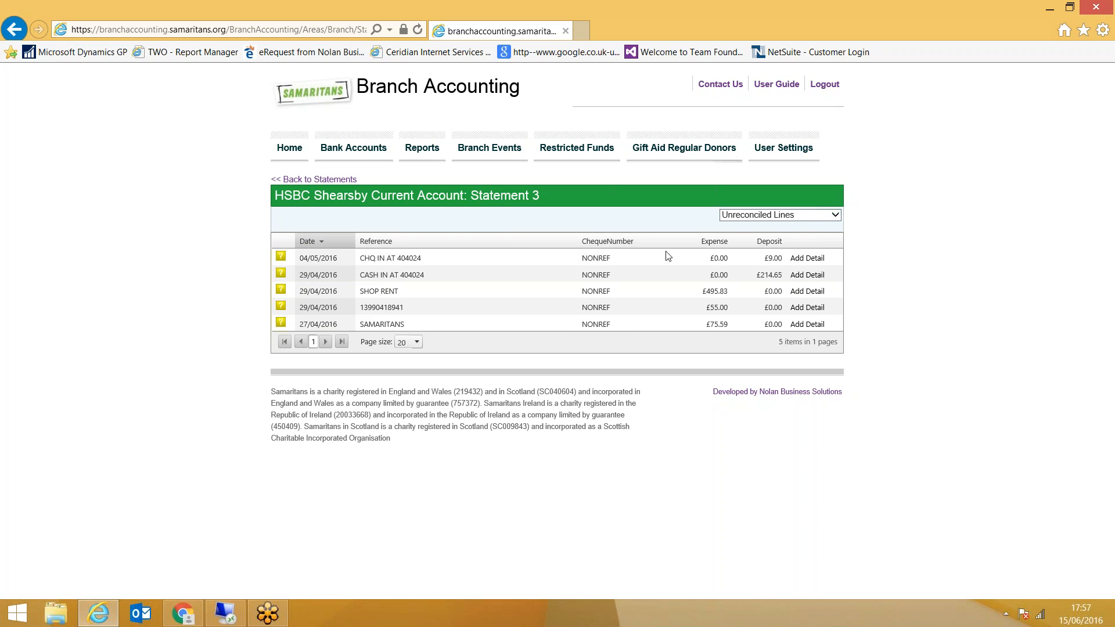
left_click(803, 216)
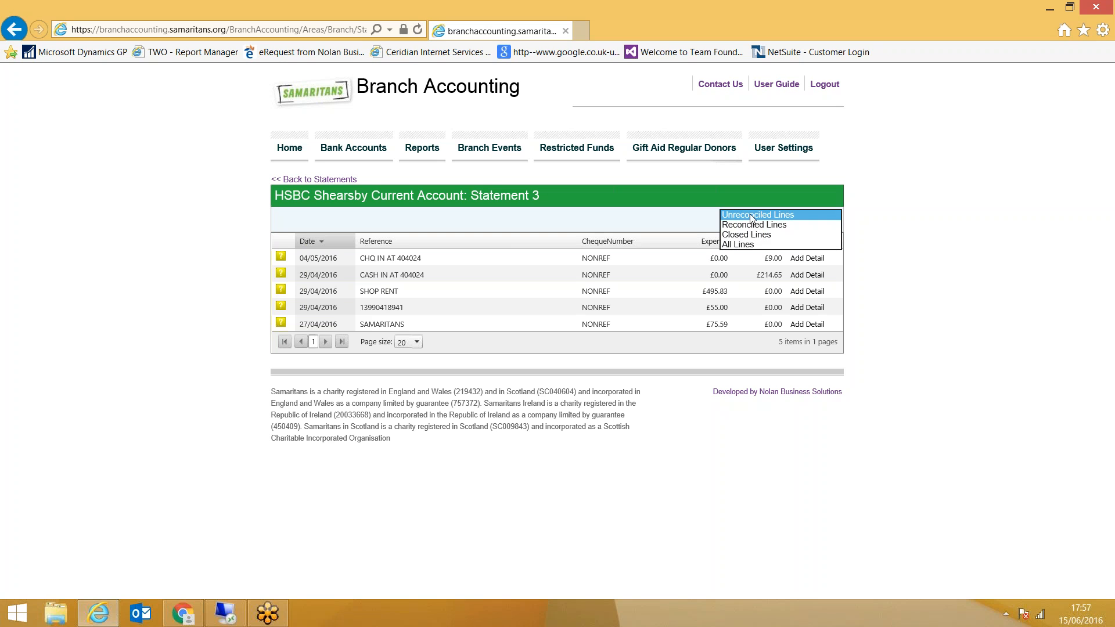
left_click(753, 216)
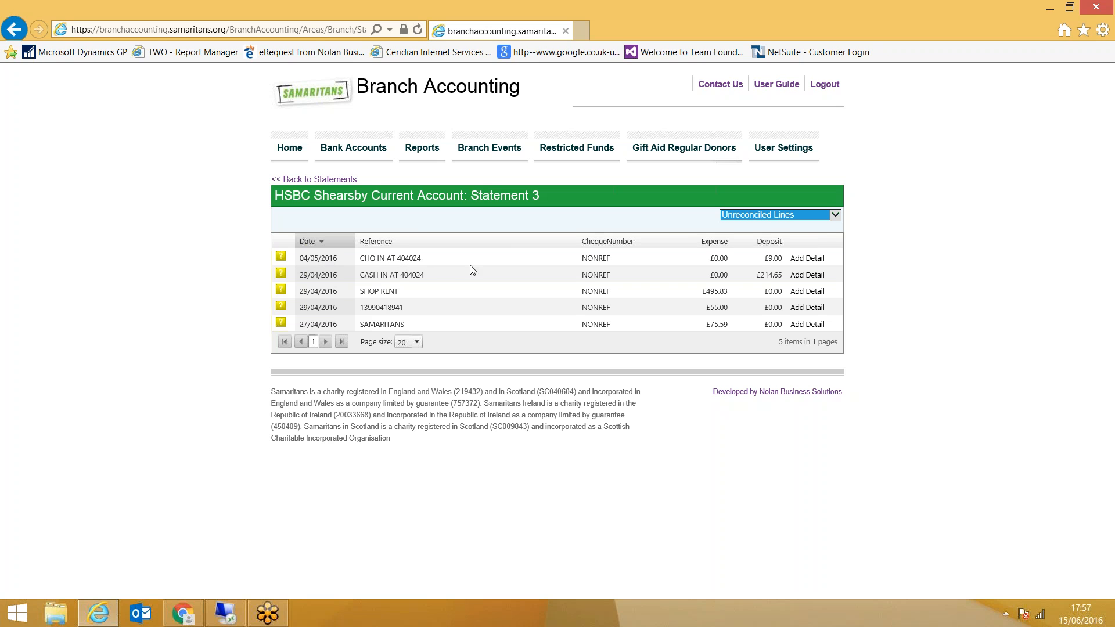
left_click(811, 262)
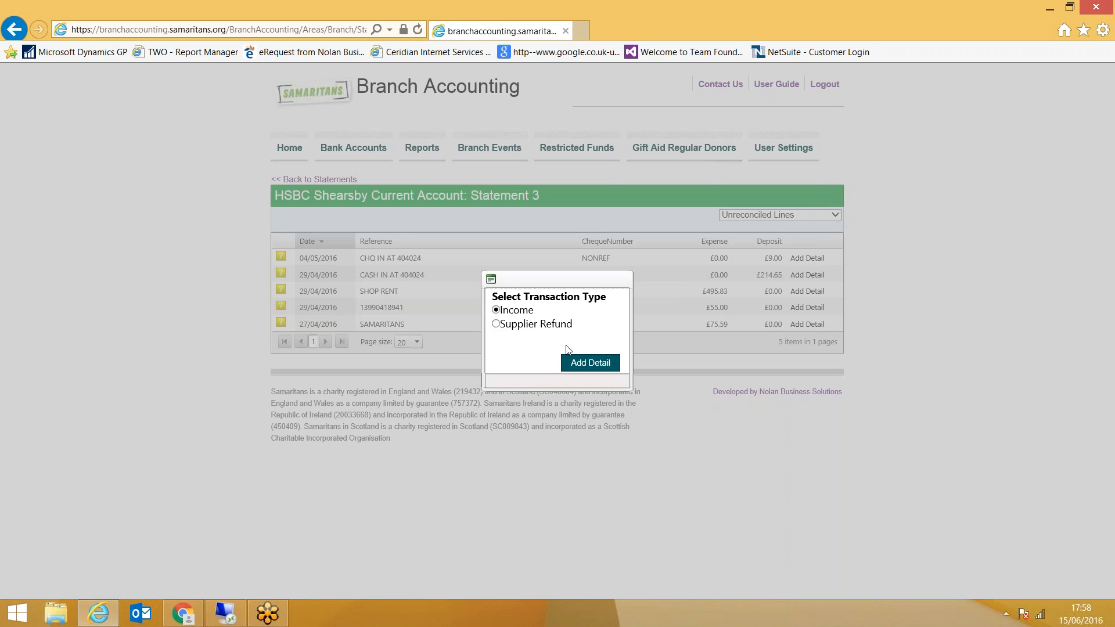
left_click(590, 363)
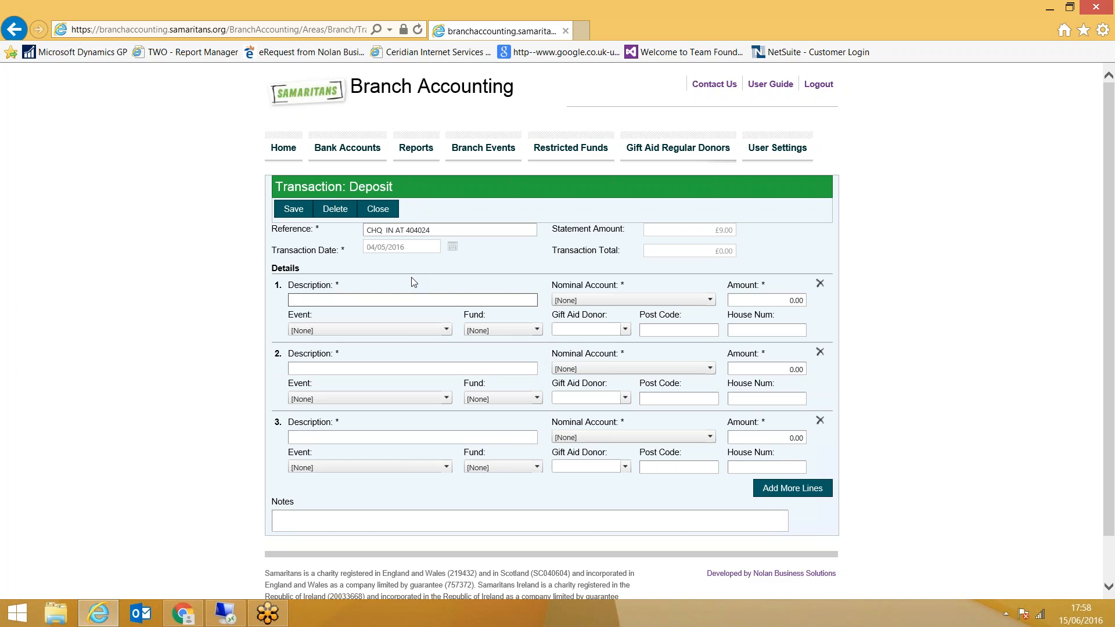
Enter "Cheque for Donantion" as the description of detail line 1
type("Cheque for Donantion")
key("Tab")
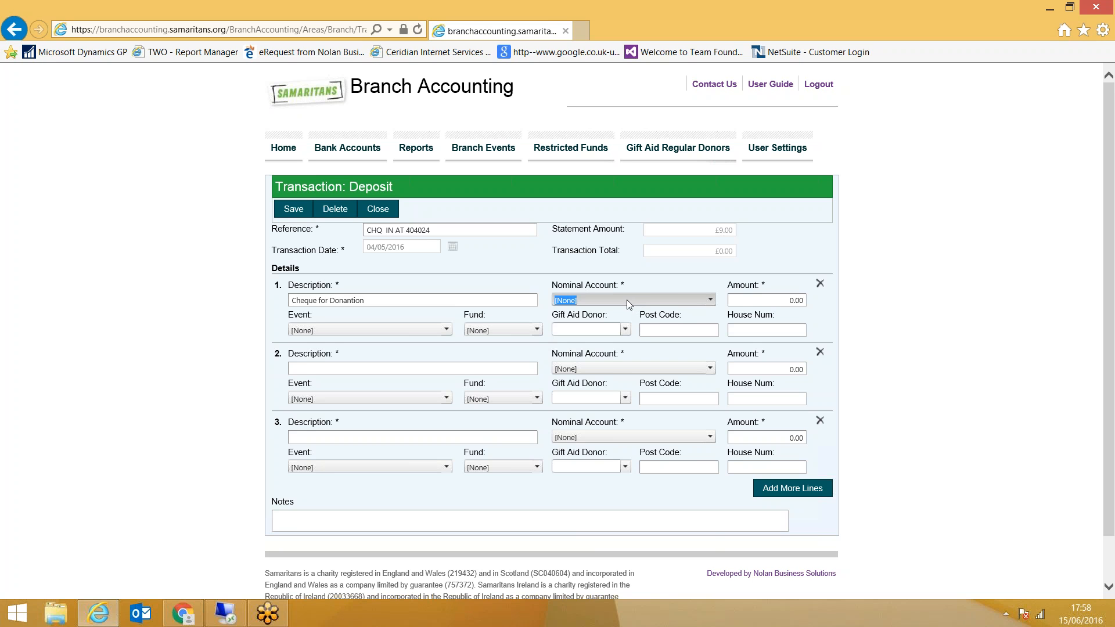
Allocate detail line 1 to the Donations- General nominal account with an amount of 9.00
left_click(711, 300)
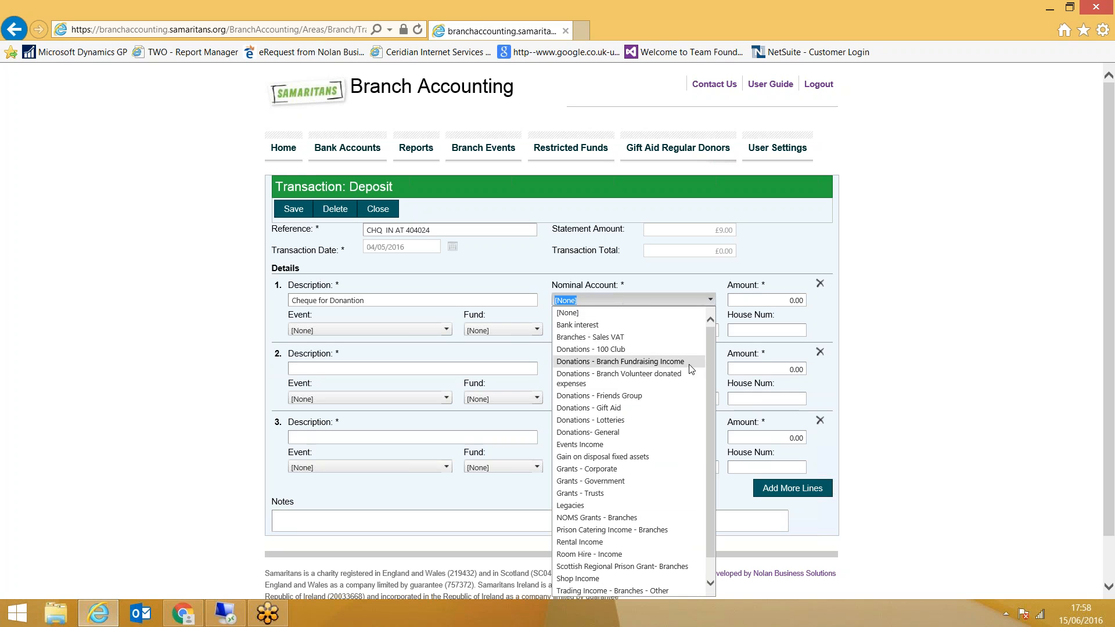
left_click_drag(709, 346, 706, 386)
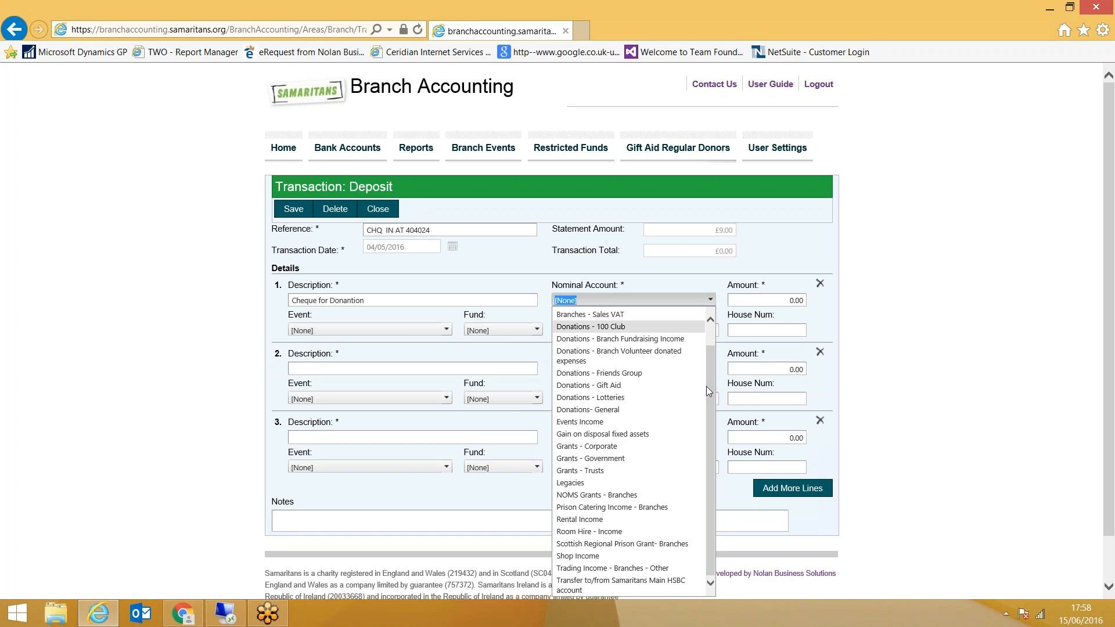
scroll(710, 384, "up", 2)
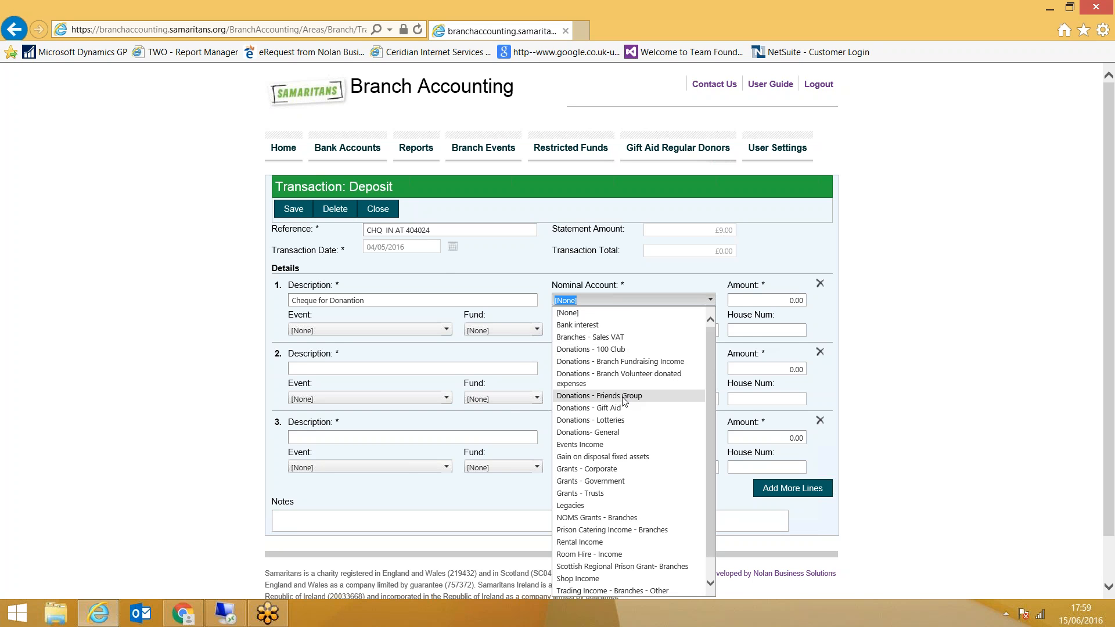
left_click(611, 434)
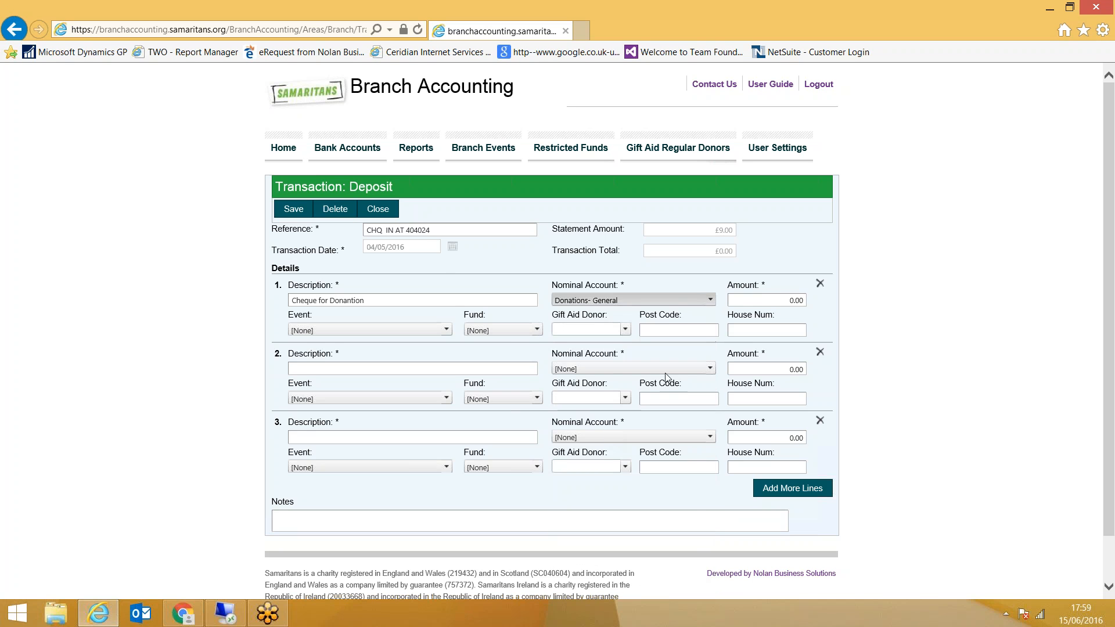
left_click(780, 300)
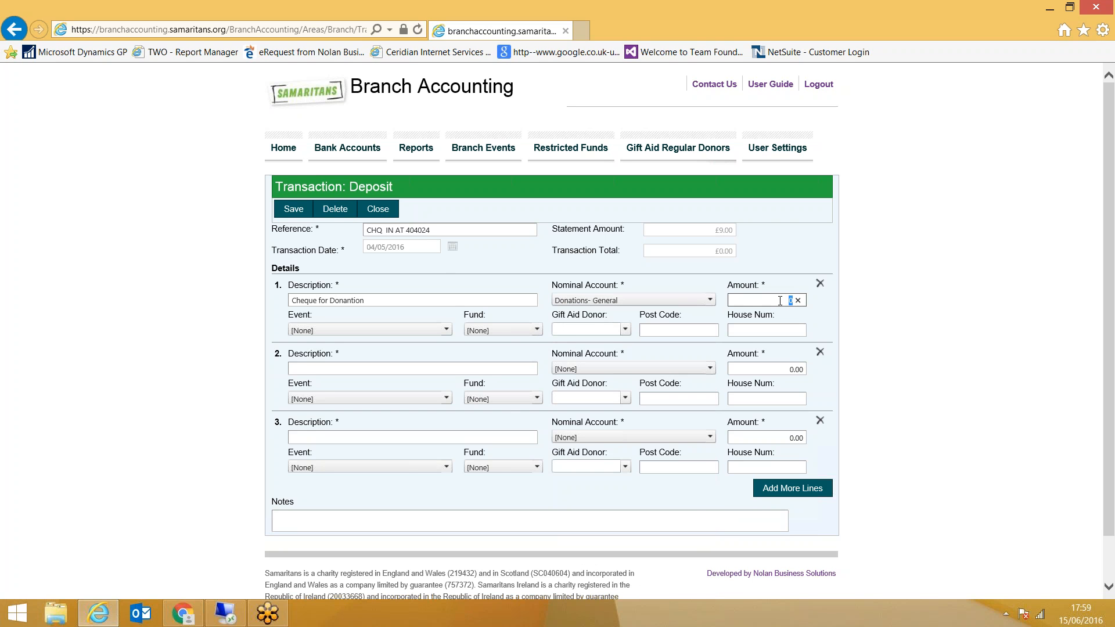
type("9")
key("Tab")
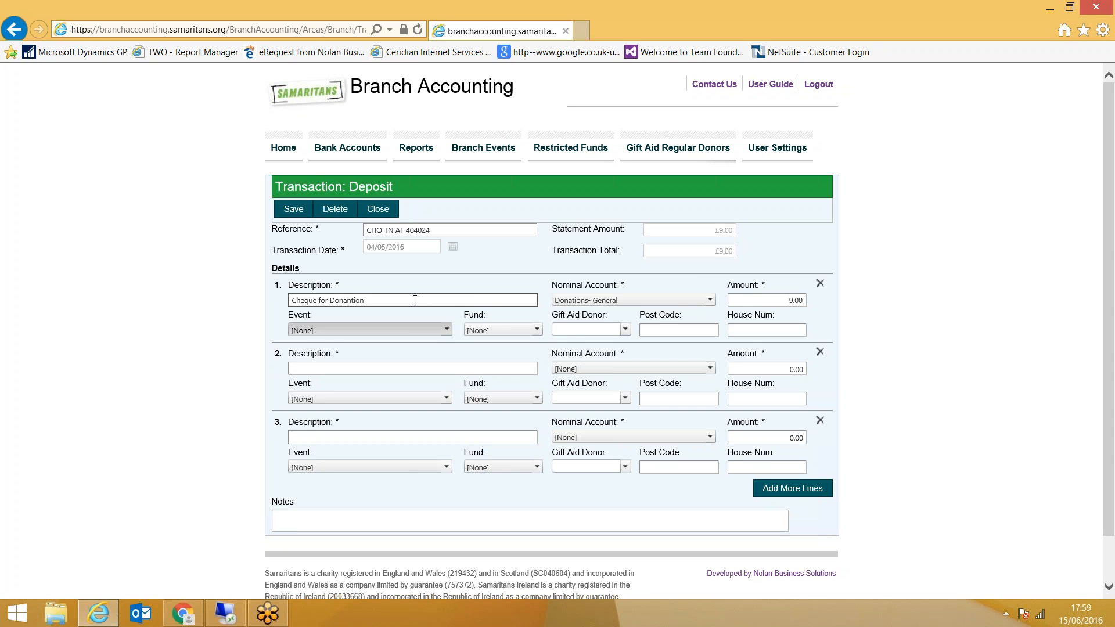
Correct the description of line 1 to "Cheque for Donation" and assign the line to the Marathon event
left_click(354, 300)
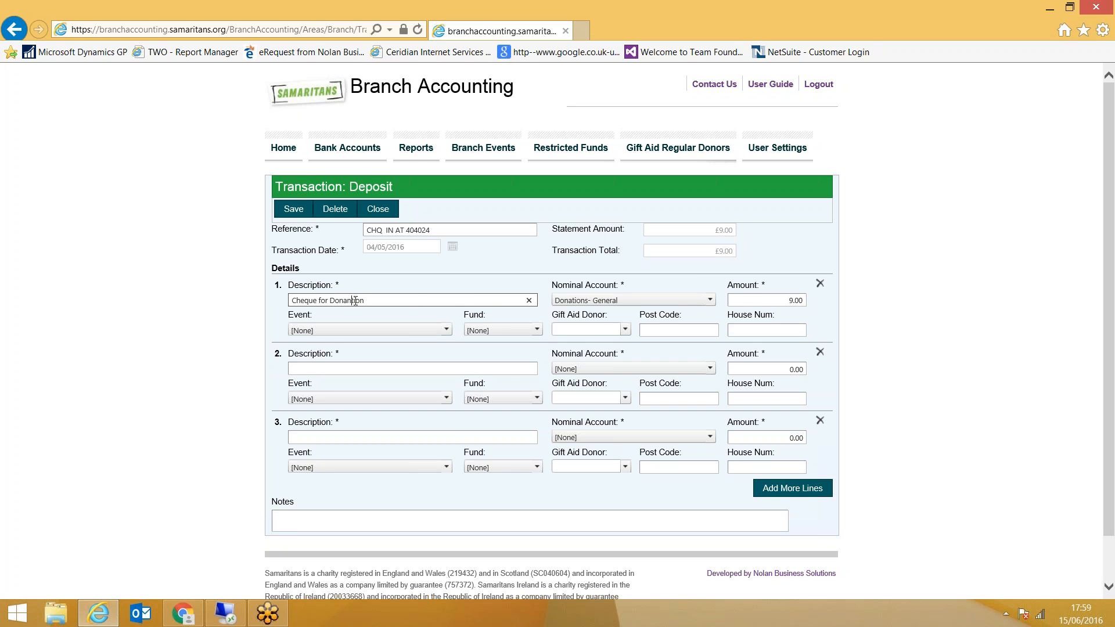
key("BackSpace")
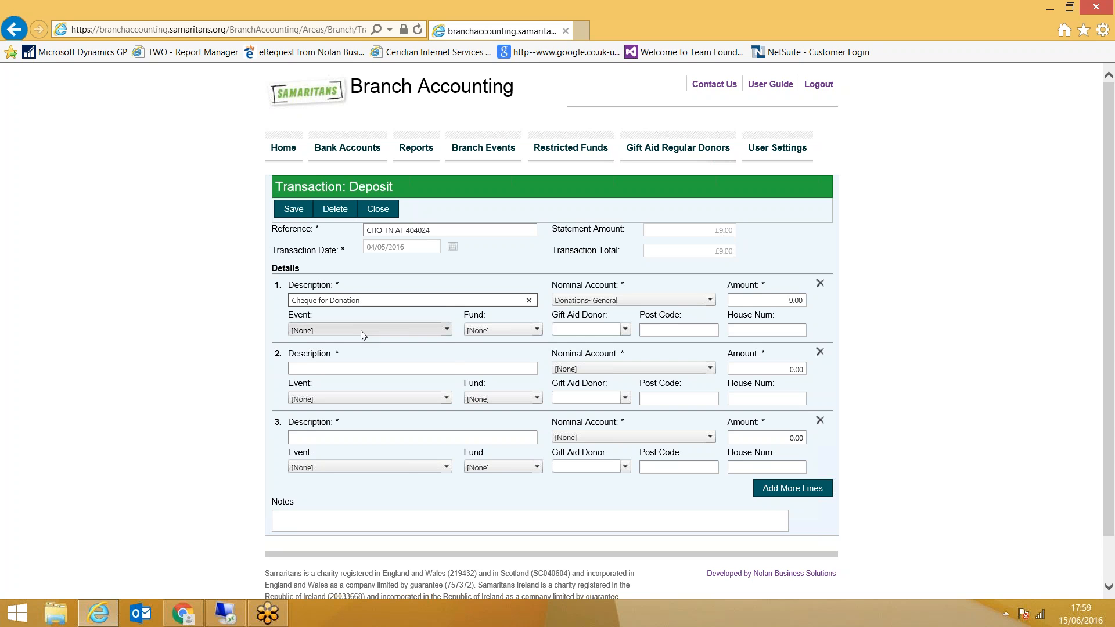
left_click(361, 330)
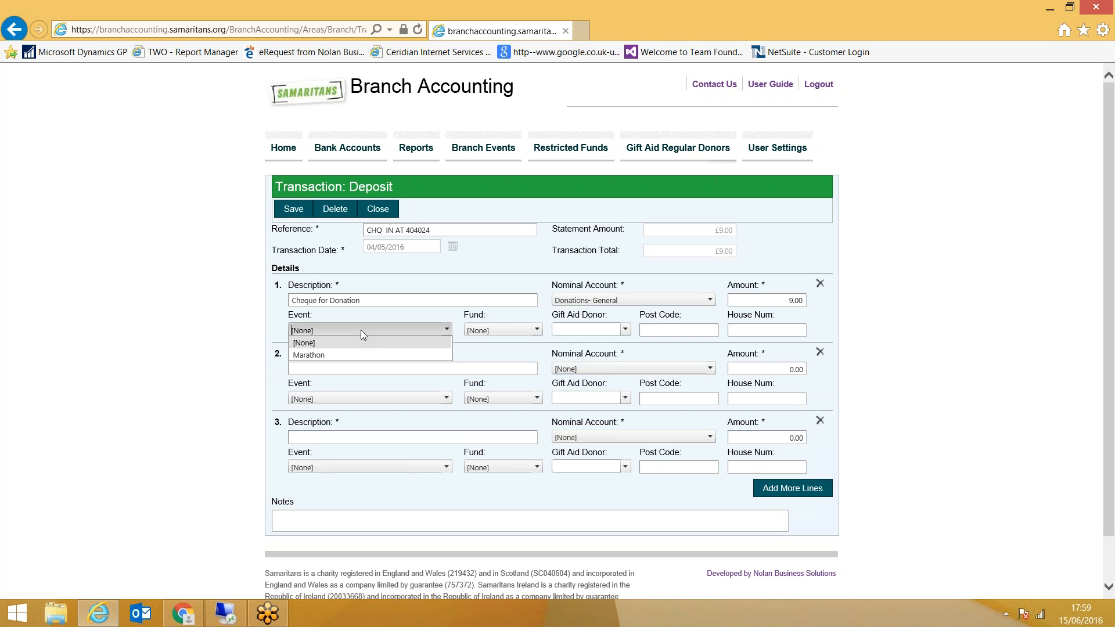
left_click(327, 356)
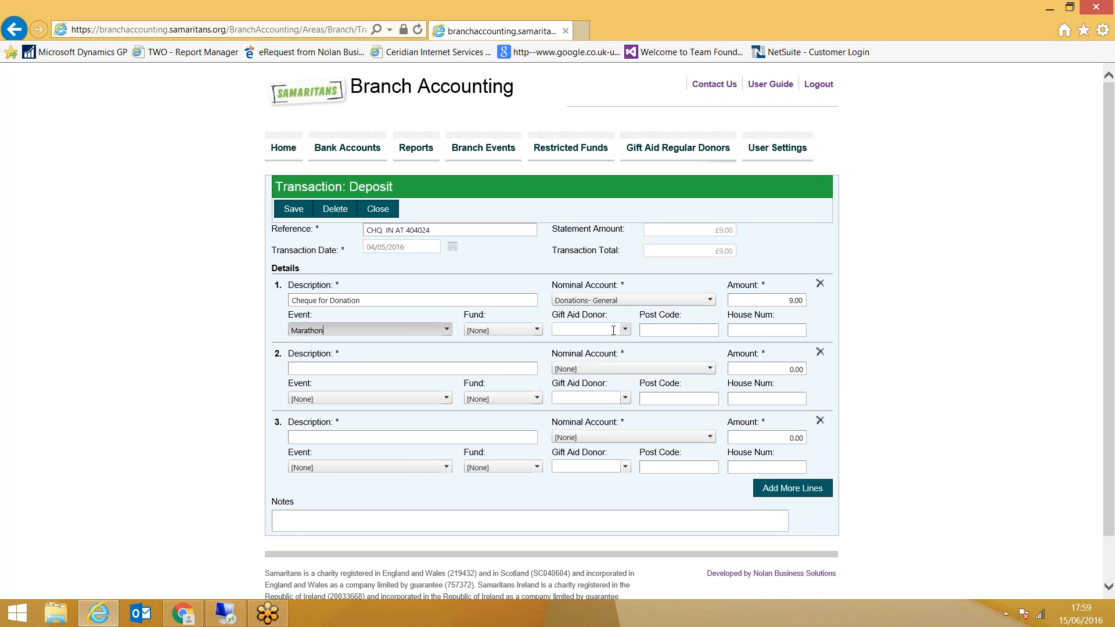
Fill in the donor's post code and house number on line 1 and save the deposit
left_click(663, 332)
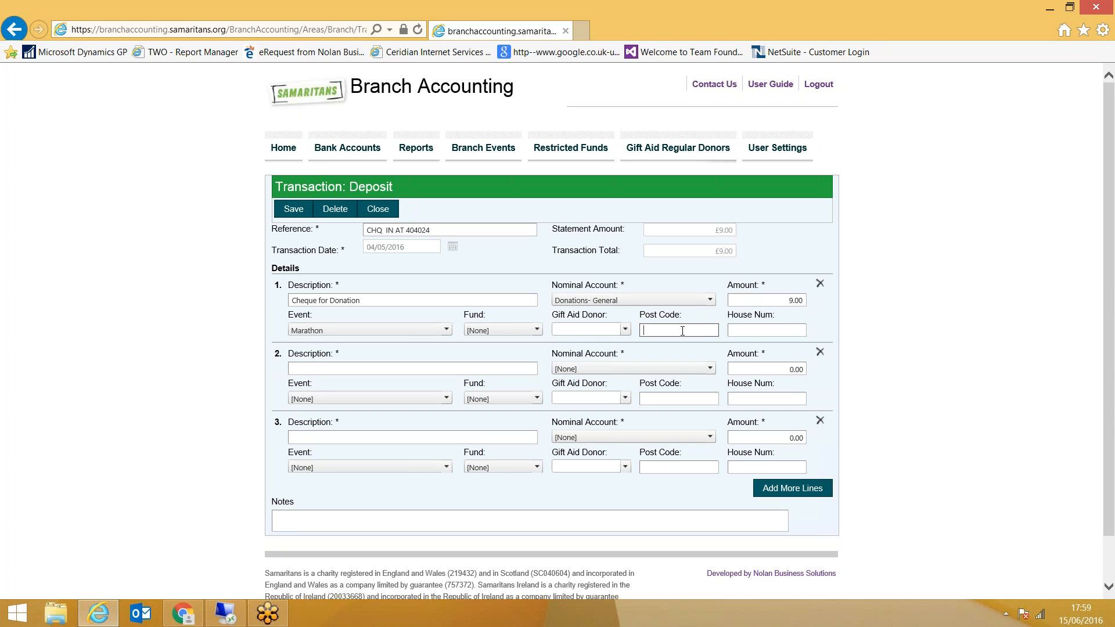
key("Tab")
left_click(301, 212)
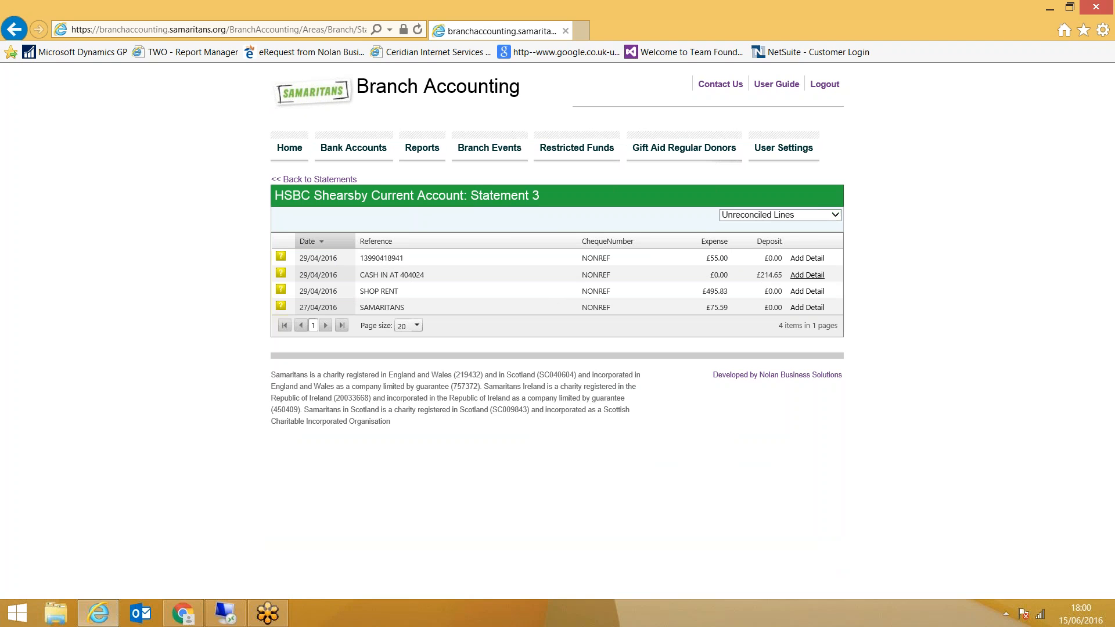
Add an income detail to the CASH IN AT 404024 statement line and allocate line 1 to Donations - Branch Fundraising Income
left_click(805, 276)
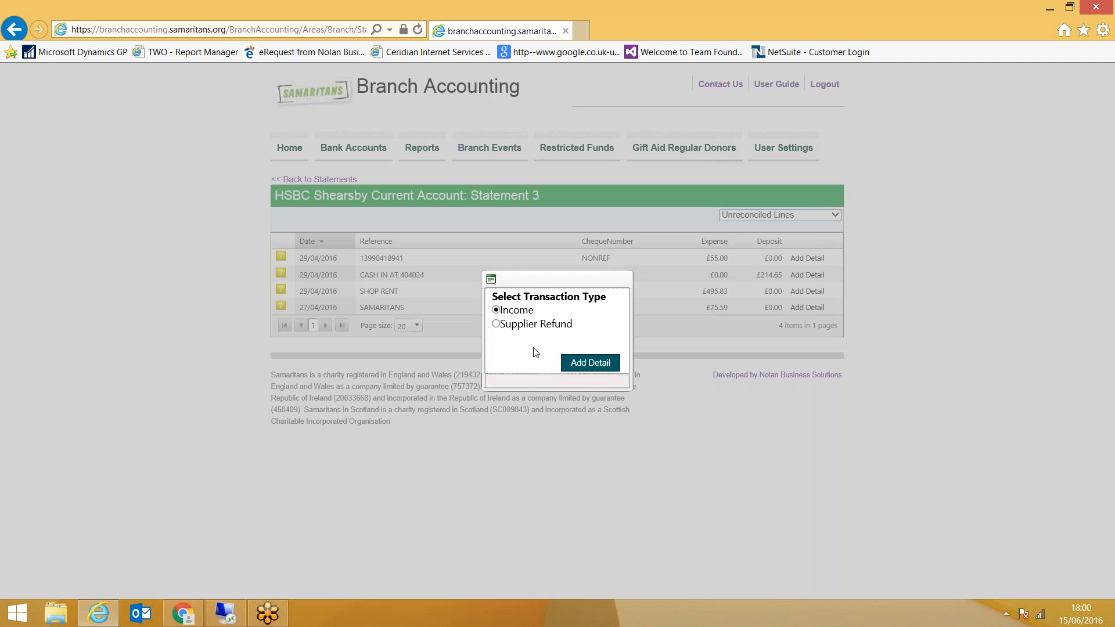
left_click(590, 364)
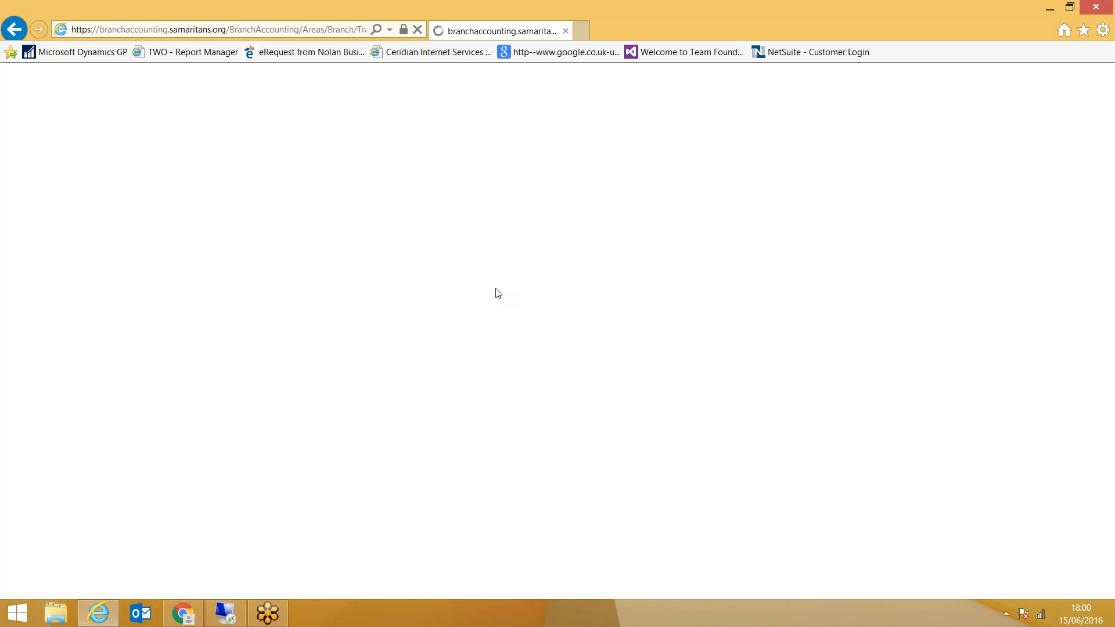
left_click(329, 301)
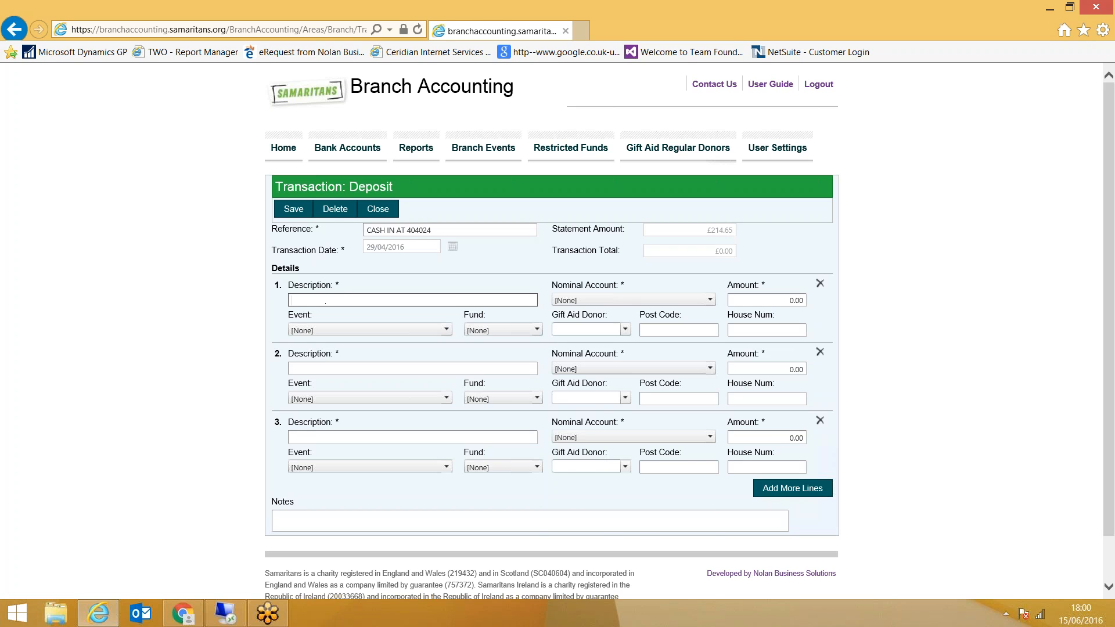
left_click(594, 299)
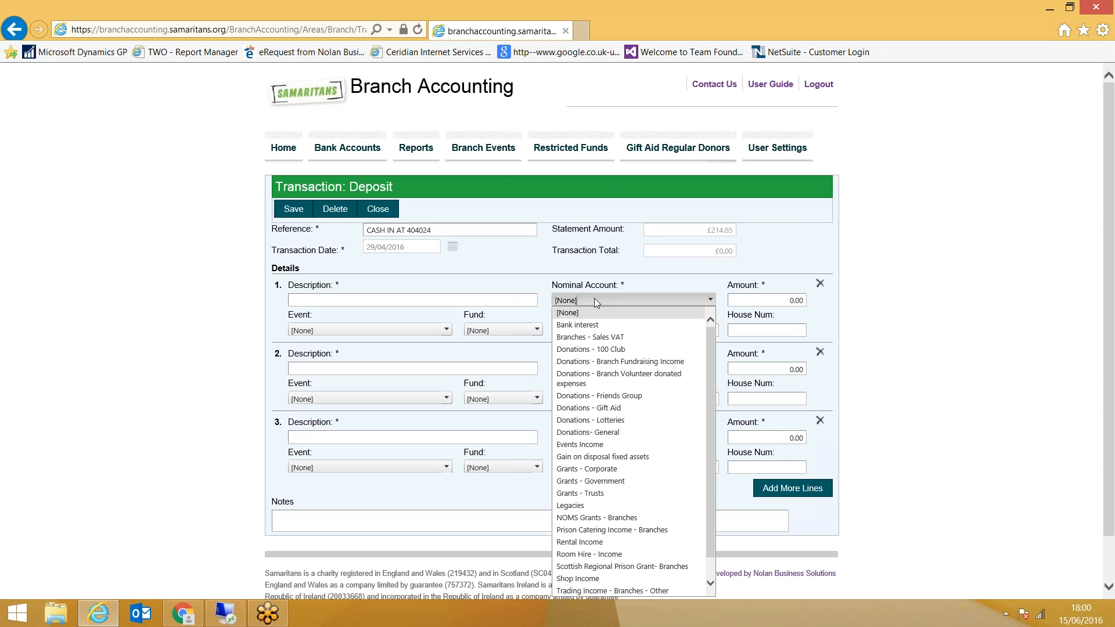
left_click(620, 362)
Enter "Fund Raising Income from Marathon donations" as the description of detail line 1
left_click(378, 301)
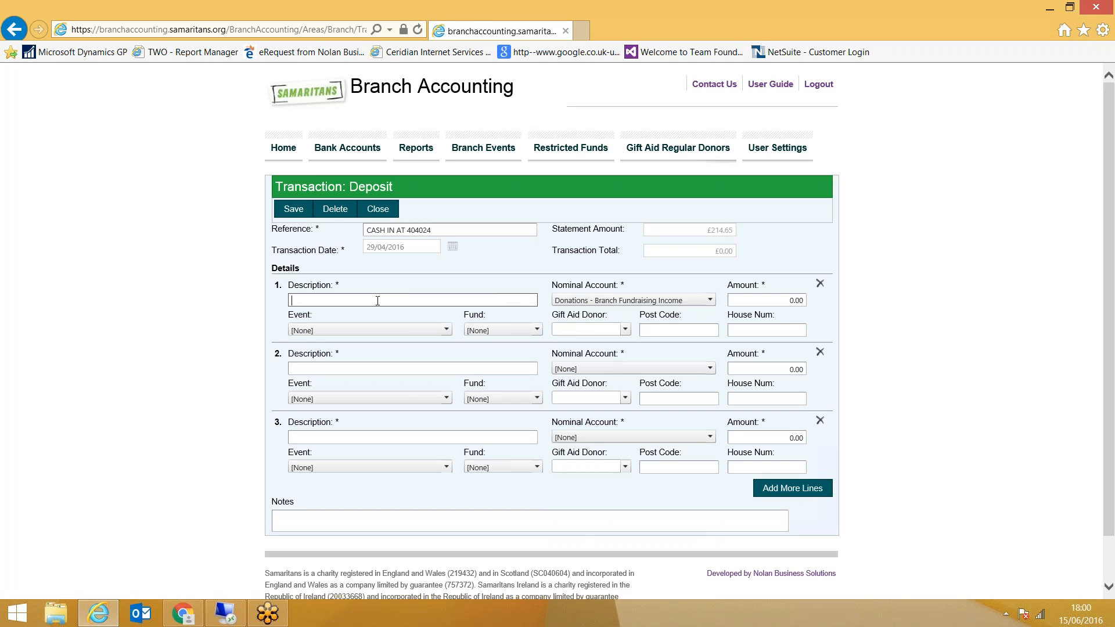
type("Fund Ra")
type("ius")
key("BackSpace")
type("sing INcome from Marathon donantions")
left_click(344, 301)
key("BackSpace")
key("BackSpace")
type("In")
left_click(432, 301)
key("BackSpace")
Assign line 1 to the Marathon event and select the existing Gift Aid donor for it
left_click(363, 330)
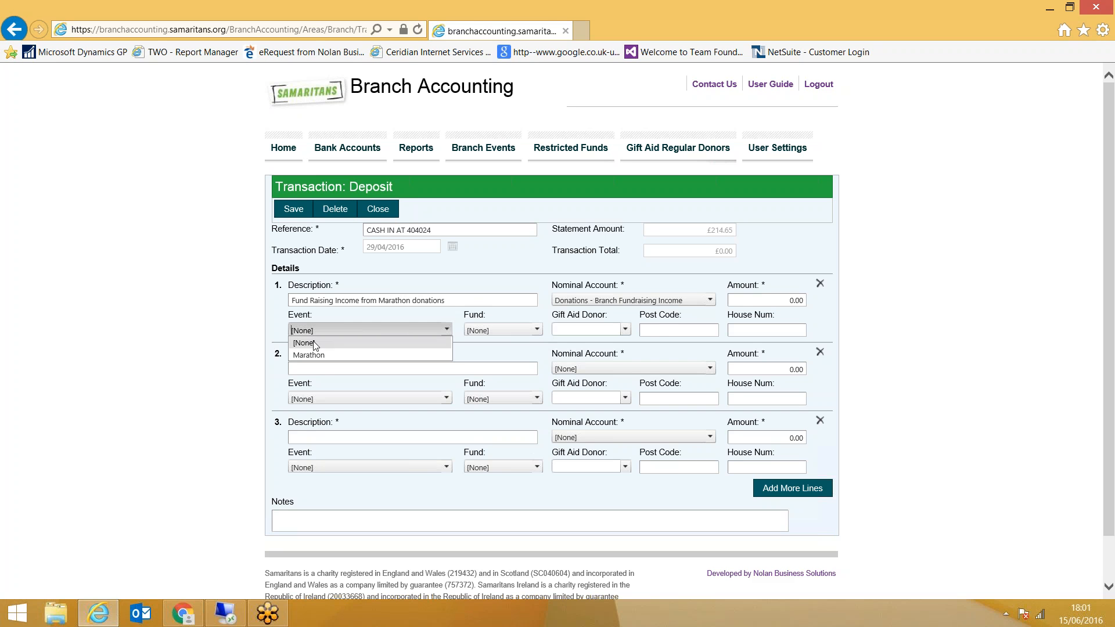
left_click(310, 356)
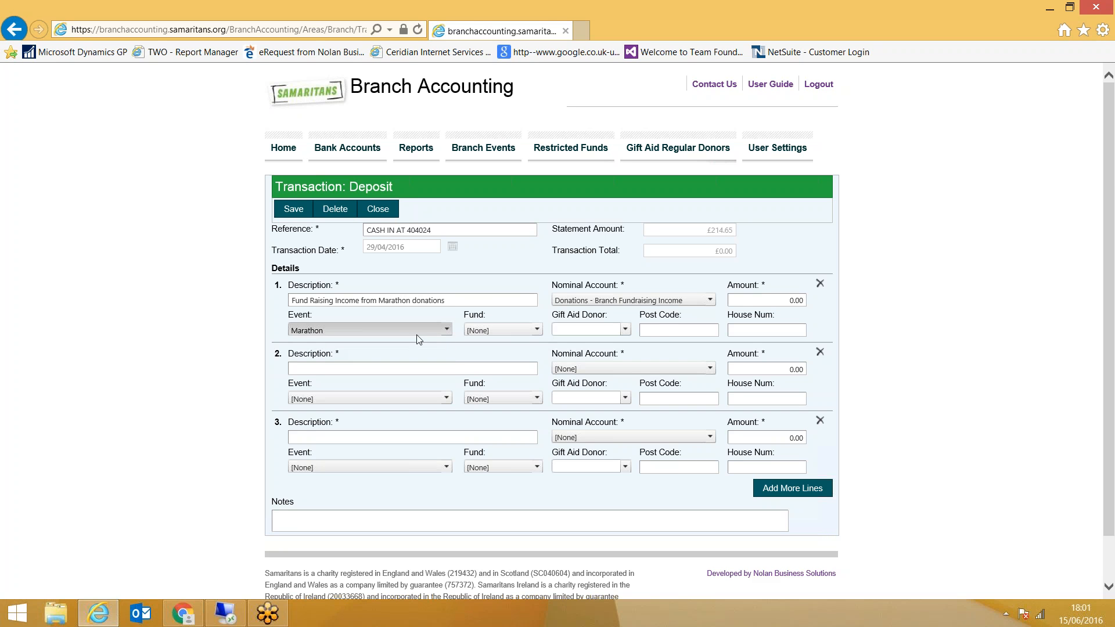
left_click(625, 330)
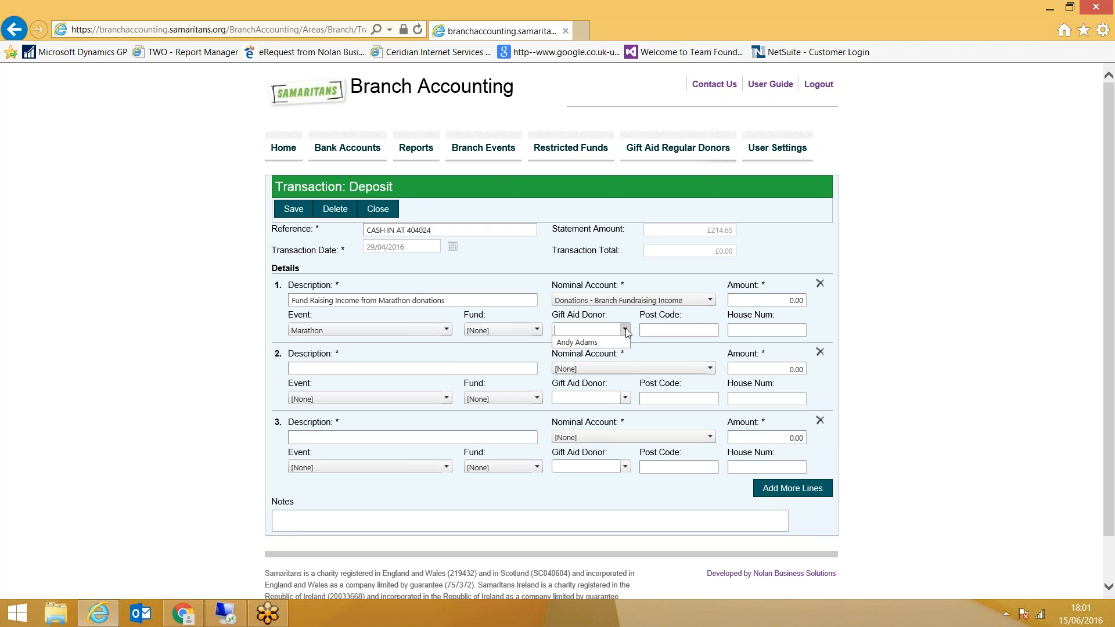
left_click(585, 344)
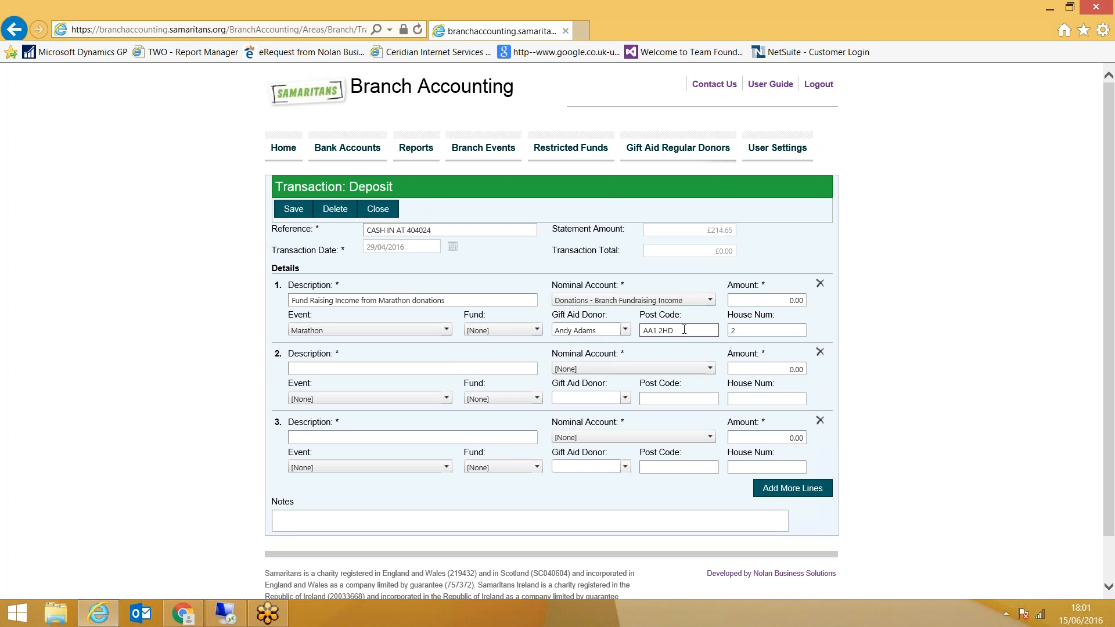
Set the amount of line 1 to 214.65 and save the deposit
left_click(769, 300)
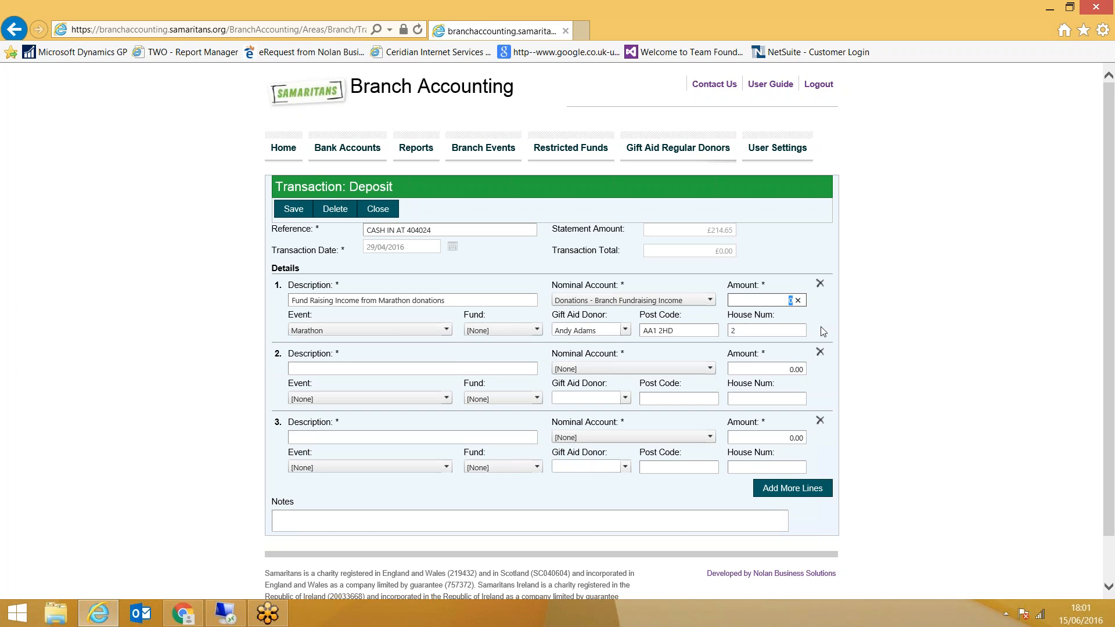
type("214.65")
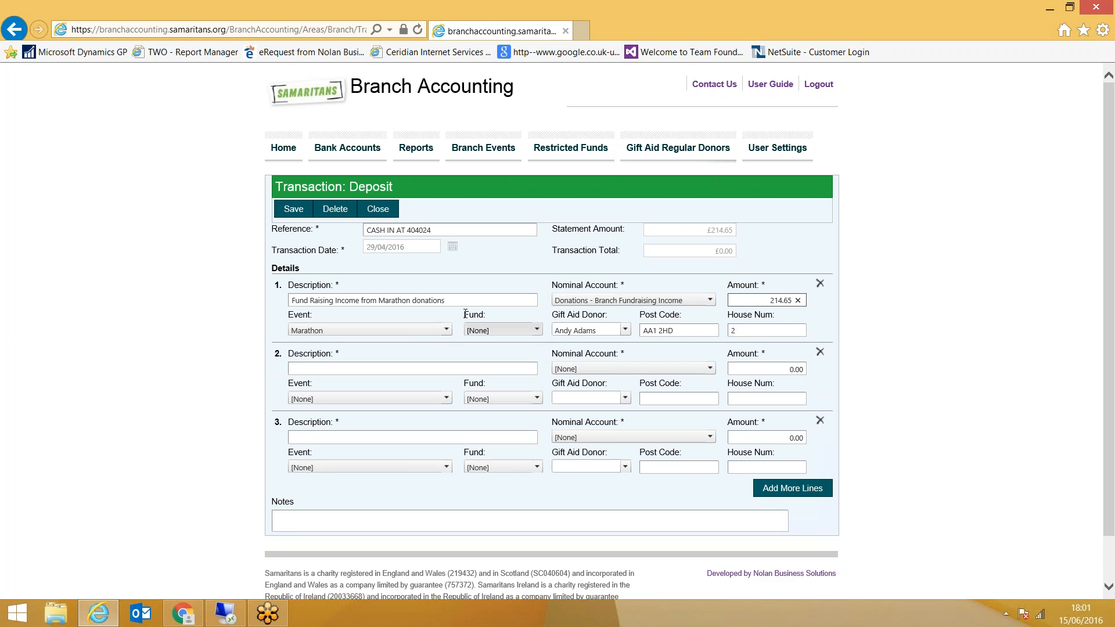
left_click(294, 210)
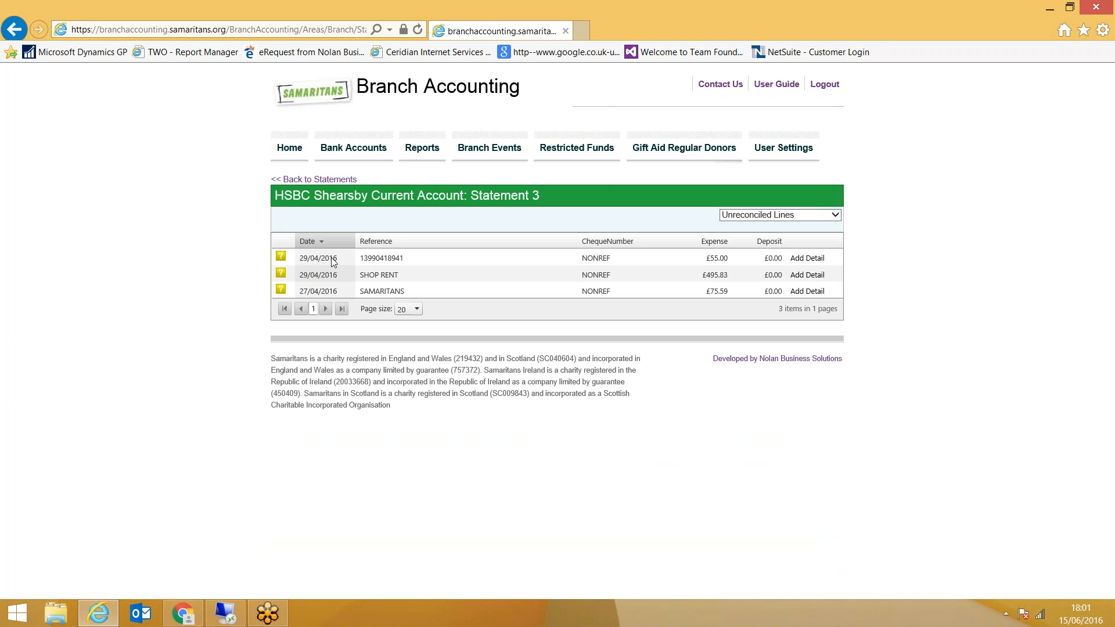
Add an expense detail to the £55.00 statement line dated 29/04/2016 and describe line 1 as "Postage"
left_click(808, 262)
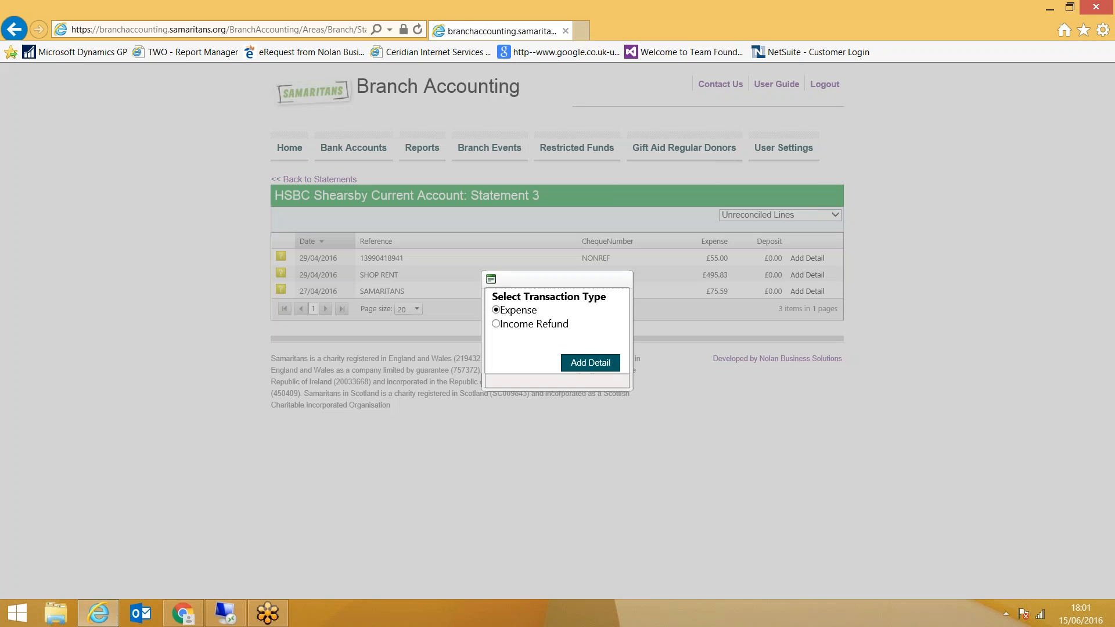
left_click(590, 365)
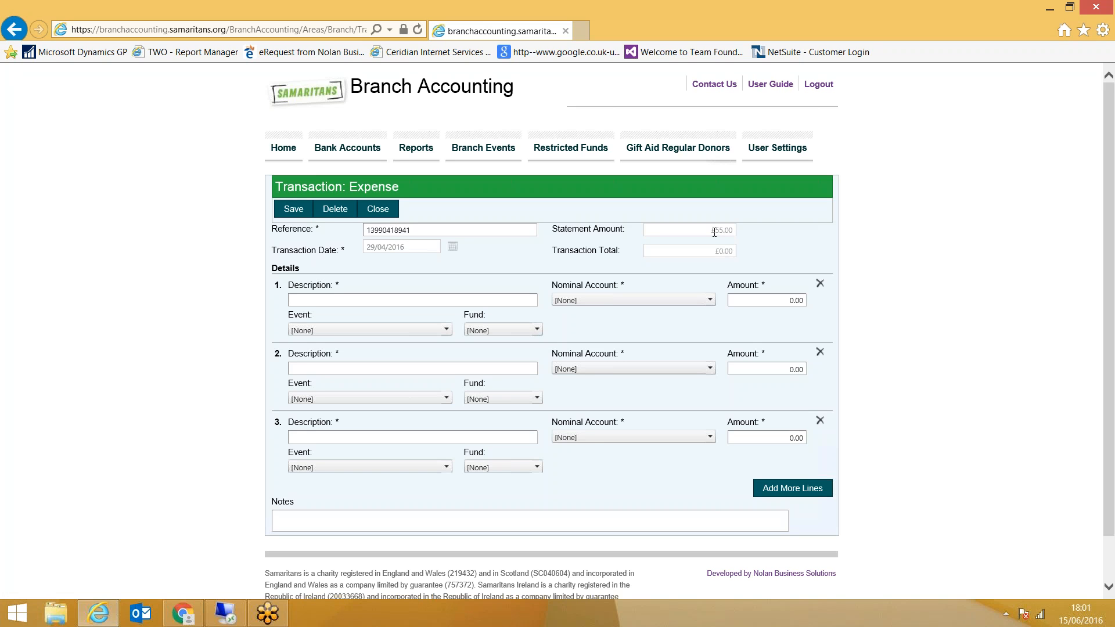
left_click(334, 300)
type("Pos")
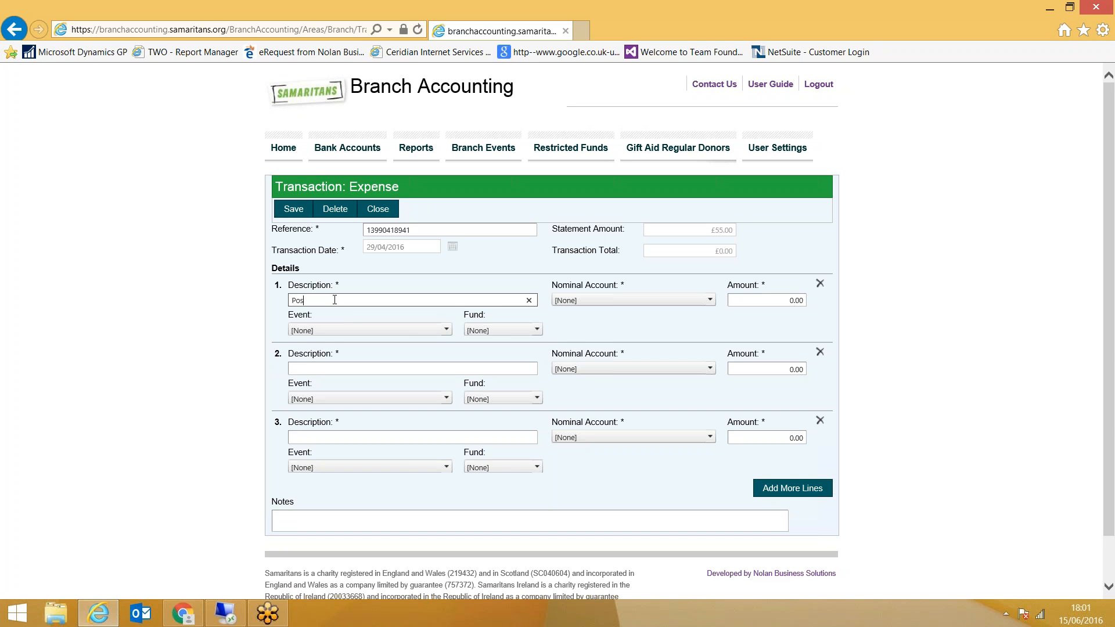
type("tage")
key("Tab")
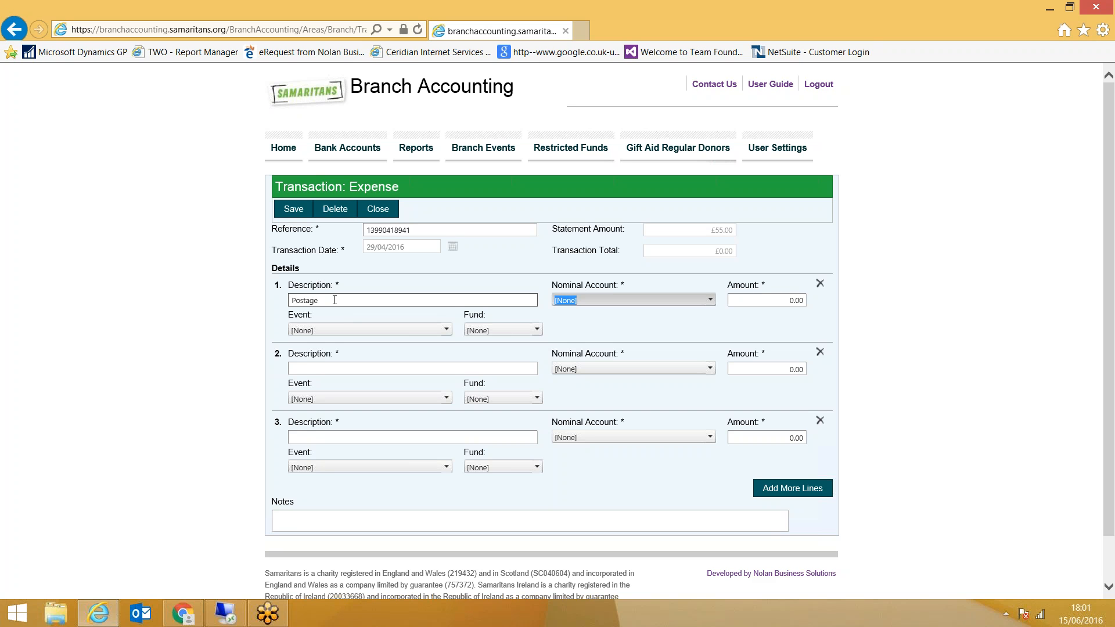
Allocate line 1 to the Postage nominal account with an amount of 55.00 and save the expense
left_click(644, 301)
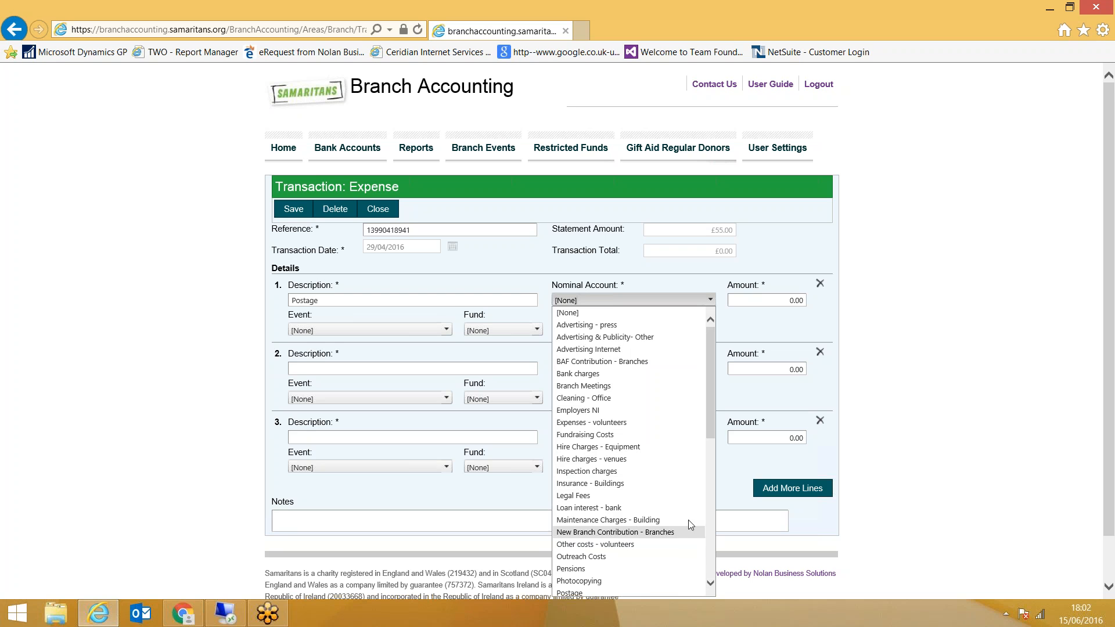
scroll(586, 459, "down", 4)
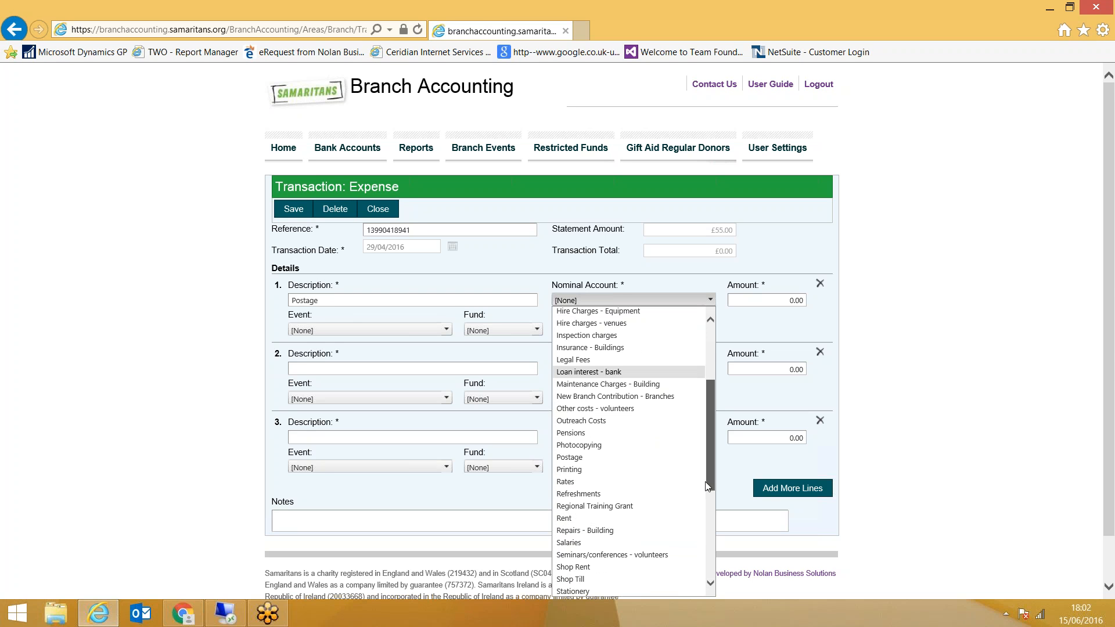
left_click(584, 459)
key("Tab")
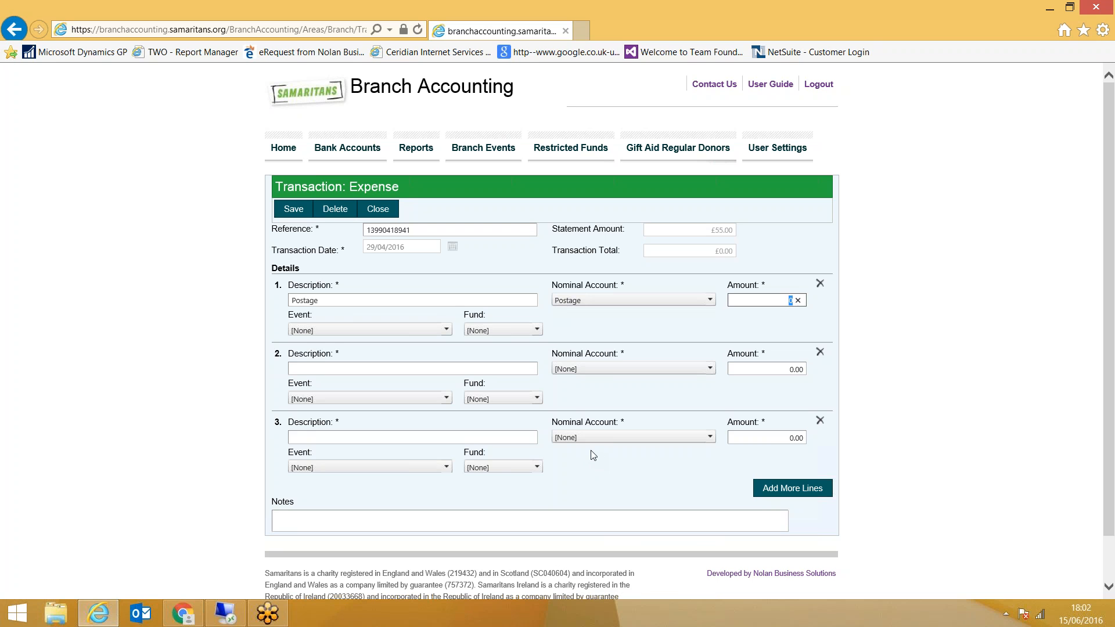
type("55.0")
key("Tab")
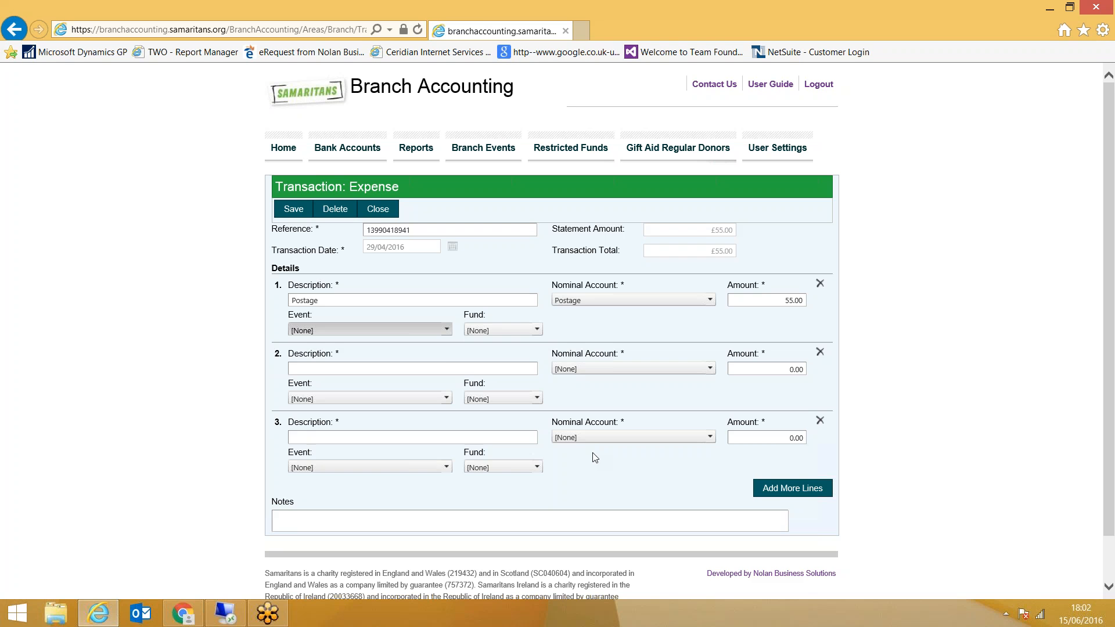
left_click(293, 209)
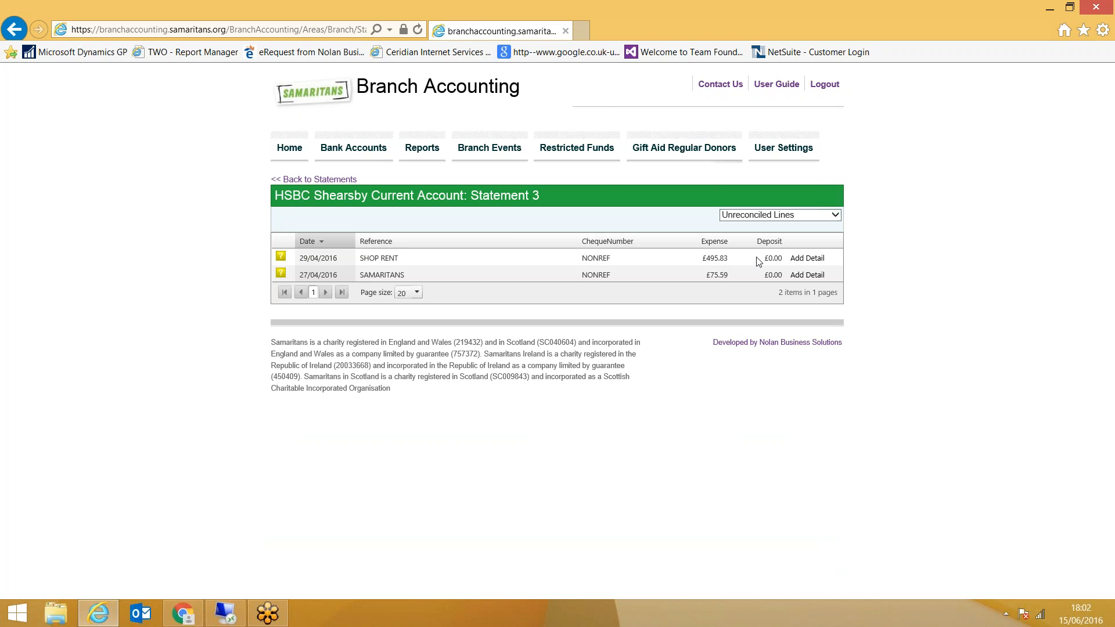
Add an expense detail to the SHOP RENT statement line and describe line 1 as "Shop Rent"
left_click(808, 258)
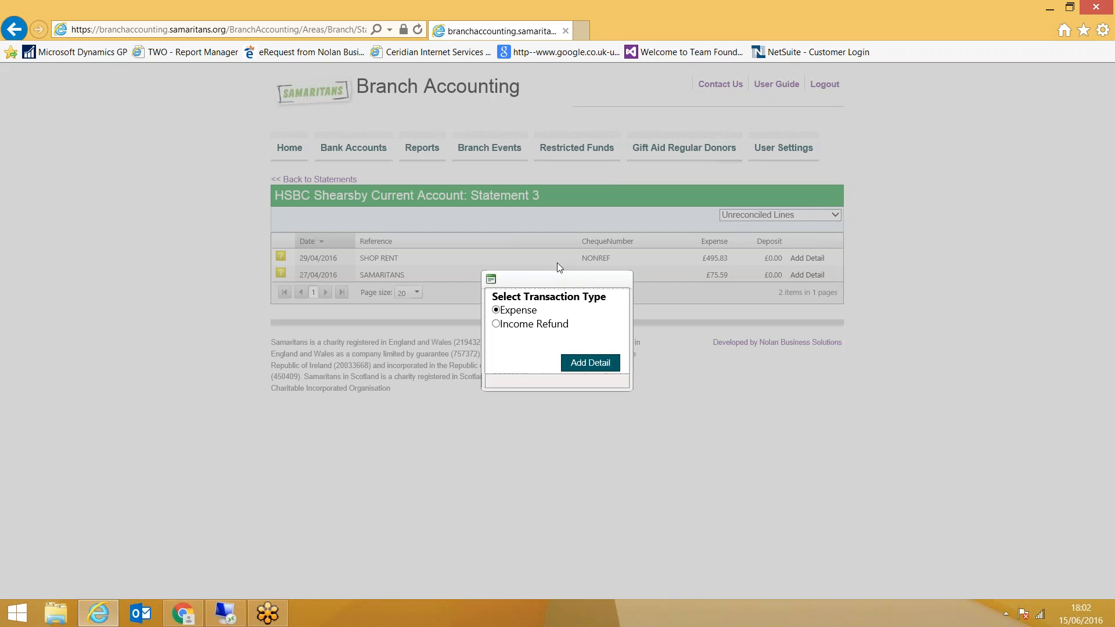
left_click(590, 363)
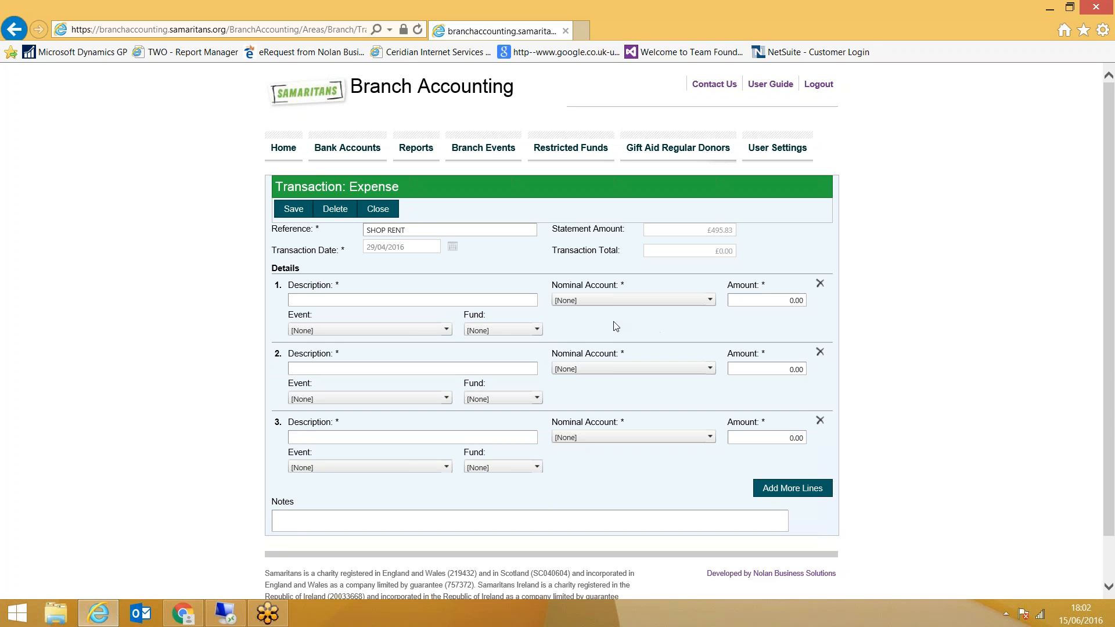
left_click(394, 299)
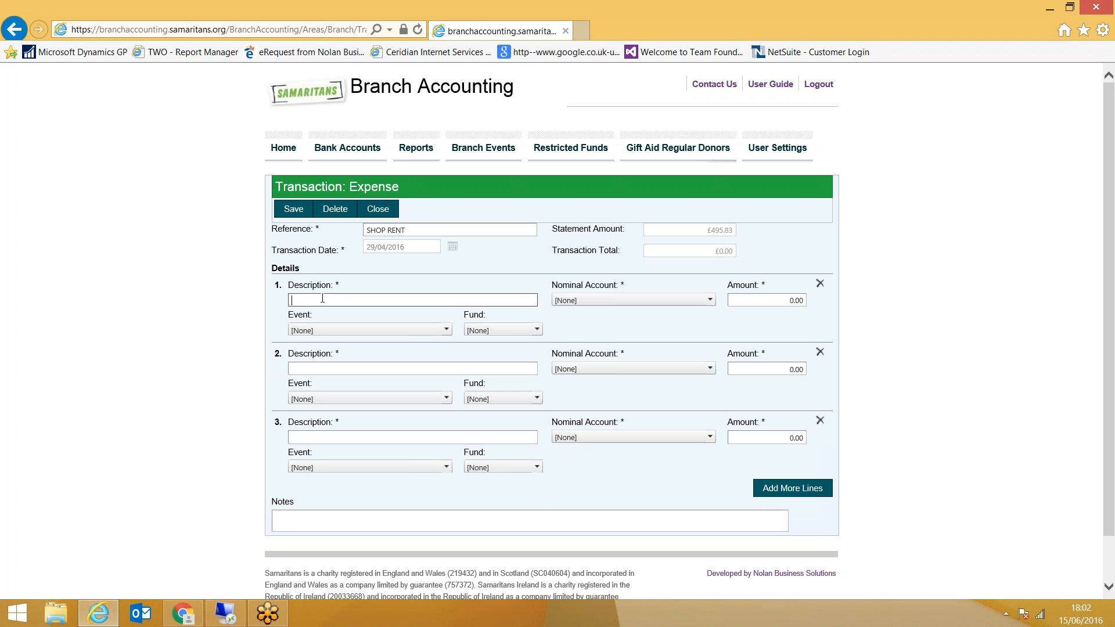
type("Shop Rent")
key("Tab")
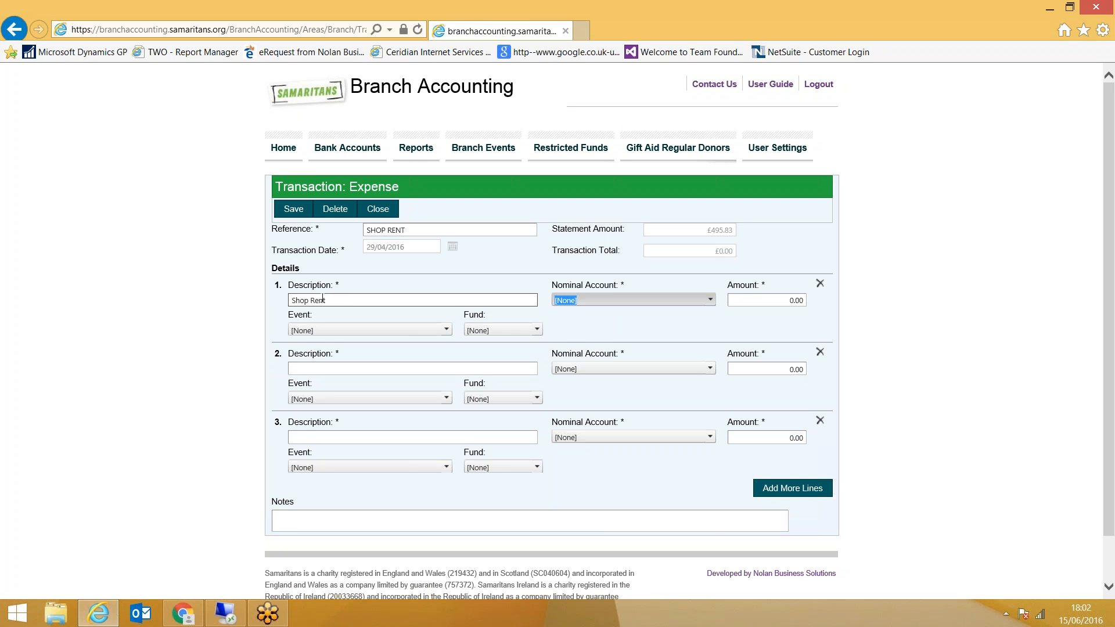
Allocate line 1 to the Shop Rent nominal account with an amount of 400.00
left_click(583, 300)
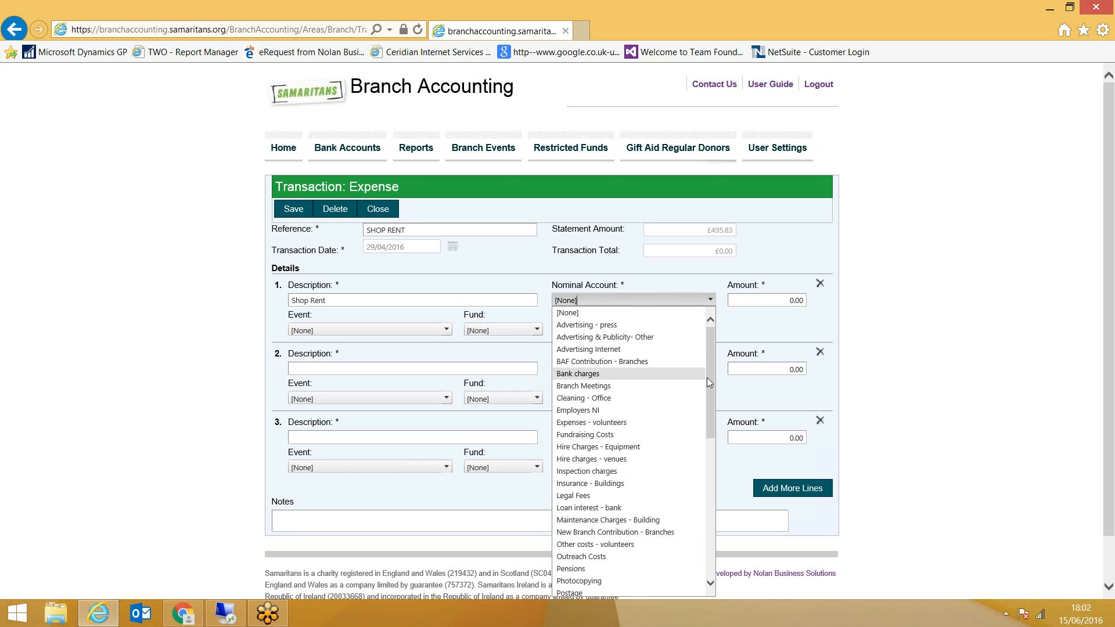
left_click_drag(706, 377, 690, 510)
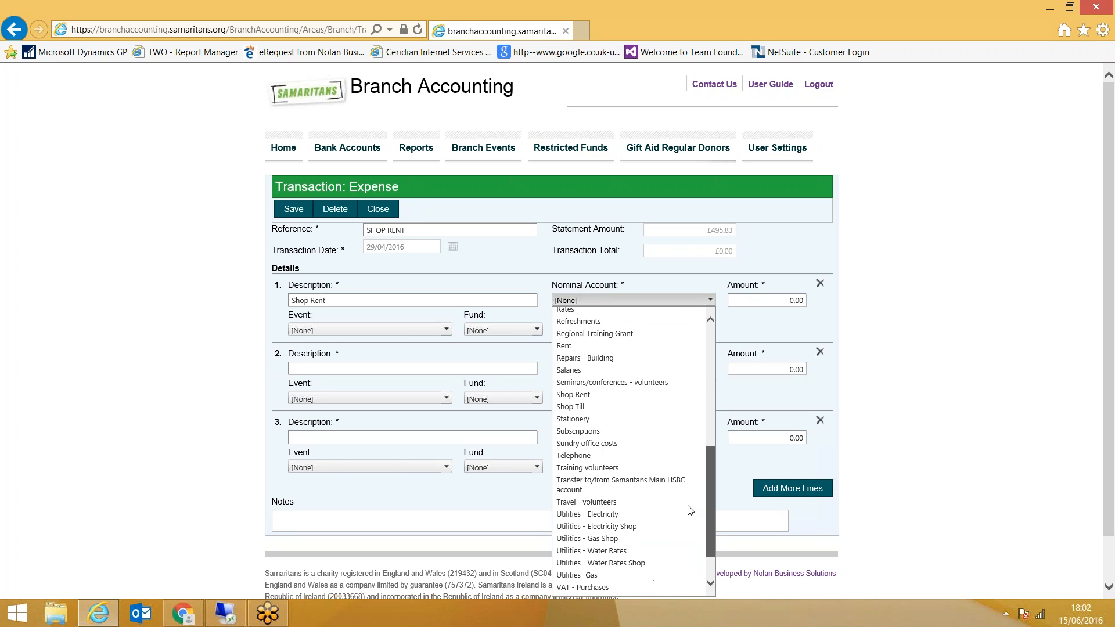
left_click(583, 398)
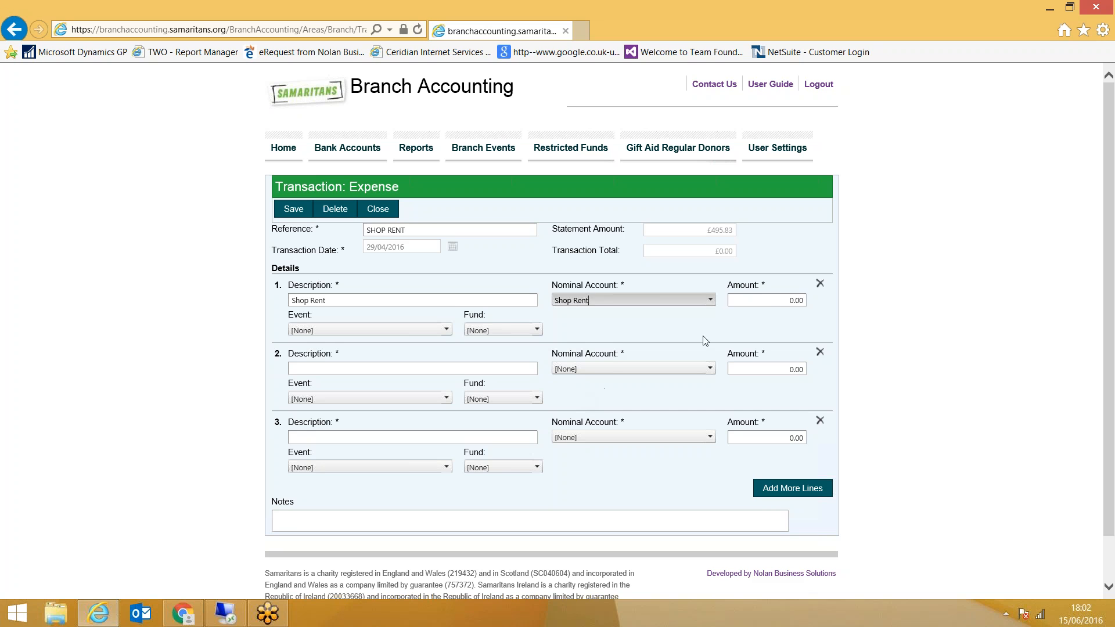
left_click(782, 300)
type("400")
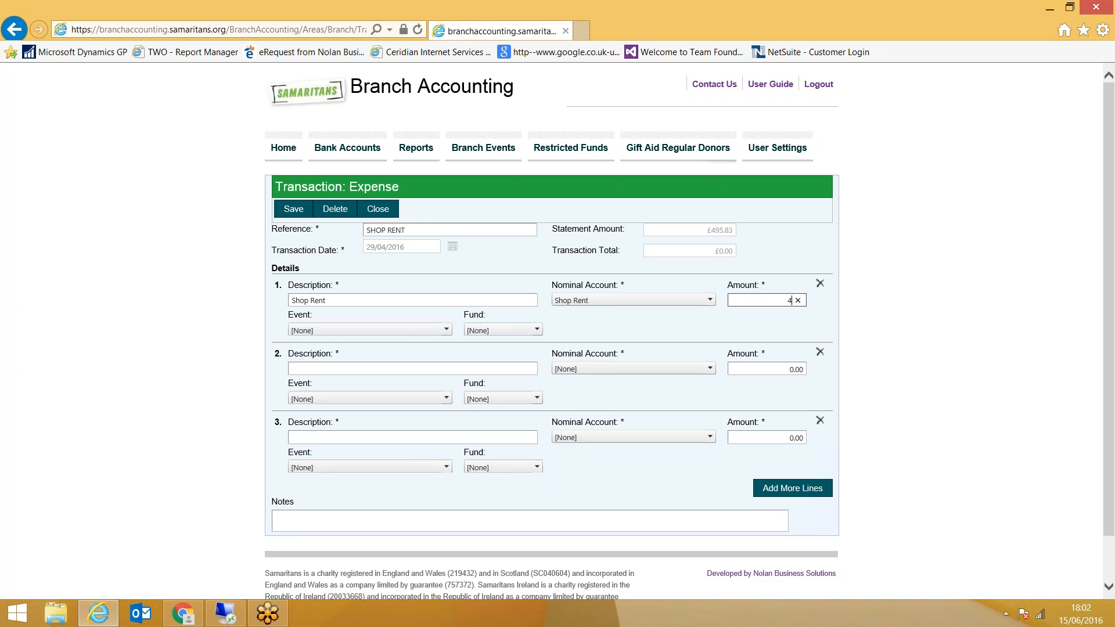
key("Tab")
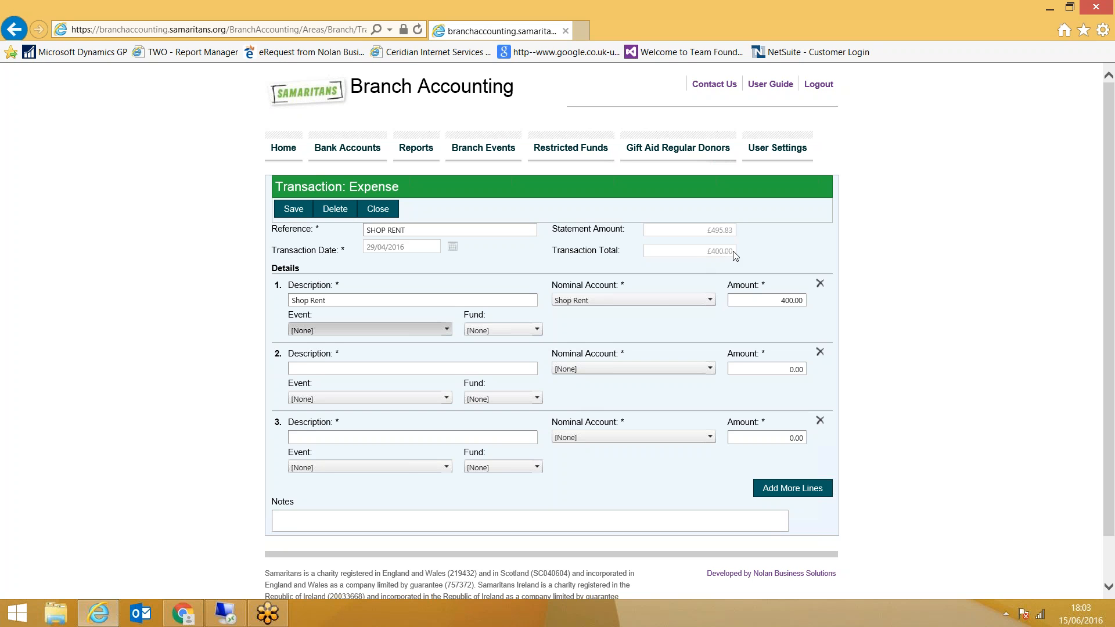
Describe detail line 2 as "Till" and allocate it to the Shop Till nominal account
left_click(344, 370)
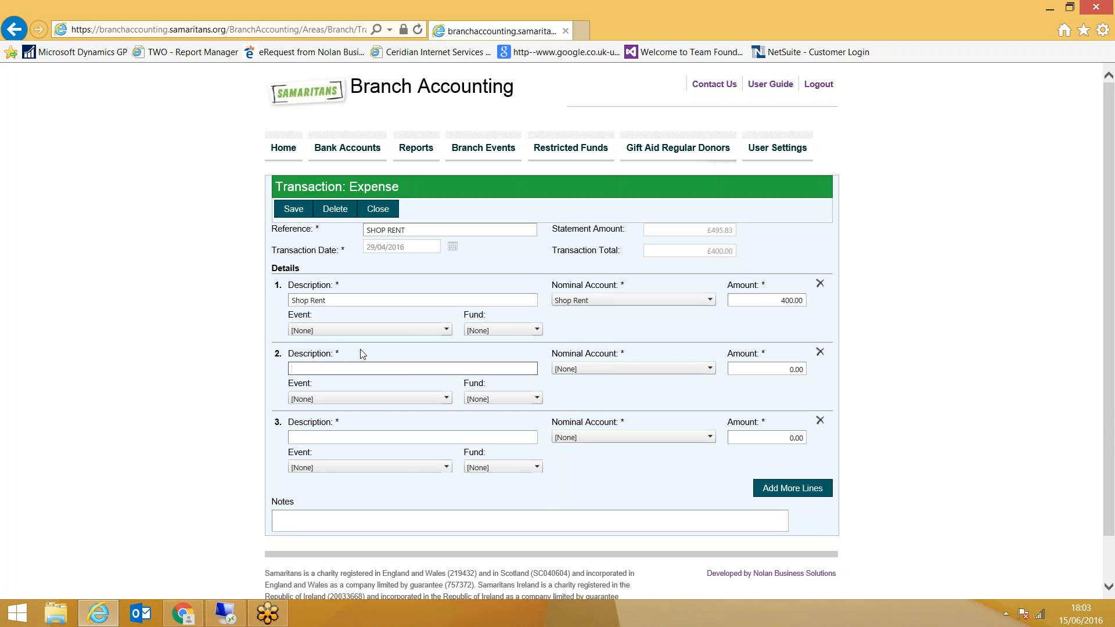
type("Till")
key("Tab")
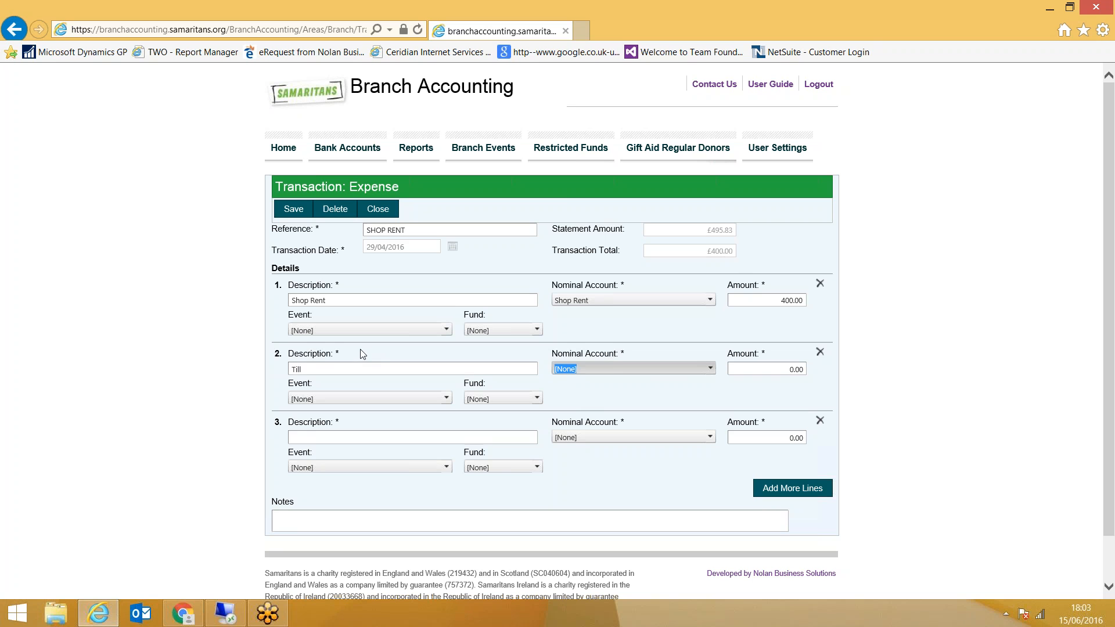
left_click(632, 368)
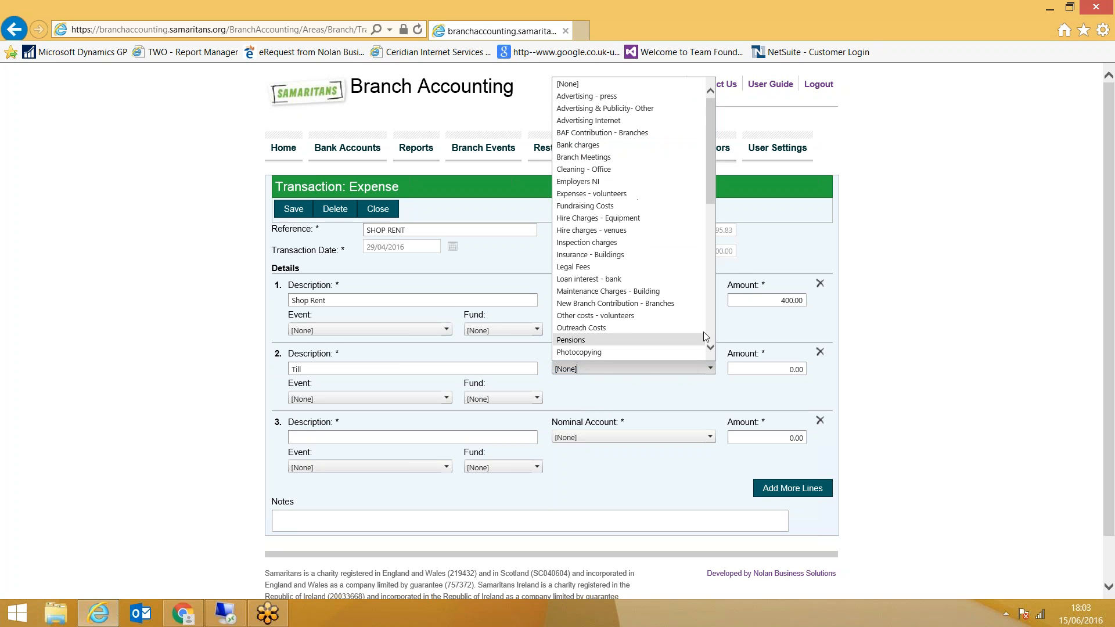
scroll(712, 316, "down", 5)
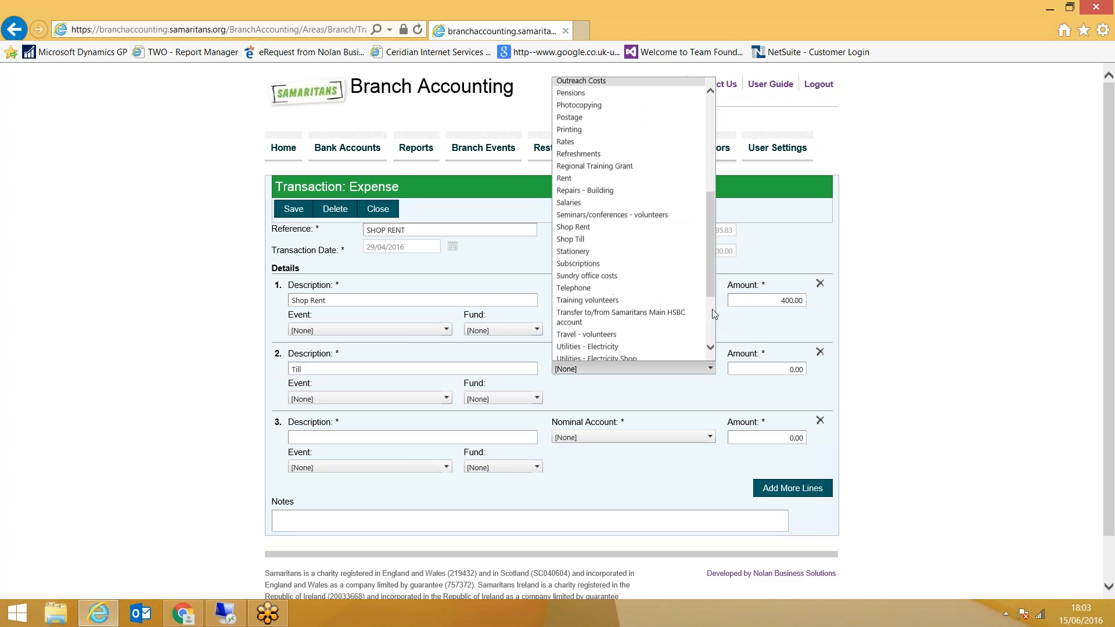
left_click(574, 239)
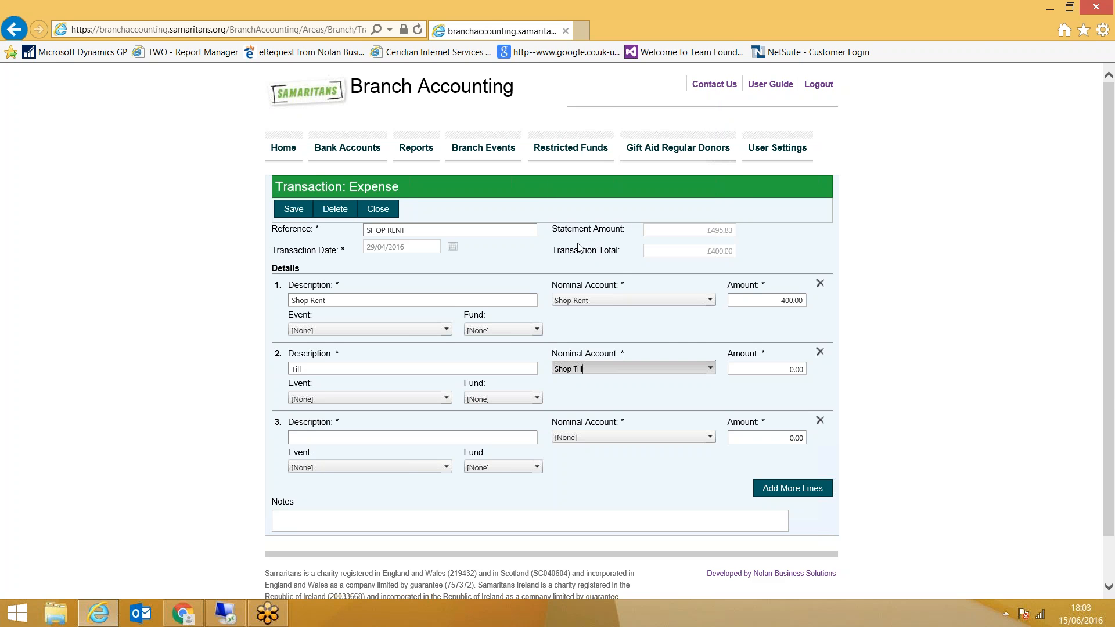
Set the amount of the Till detail line to 95.83 and save the shop rent expense
left_click(780, 368)
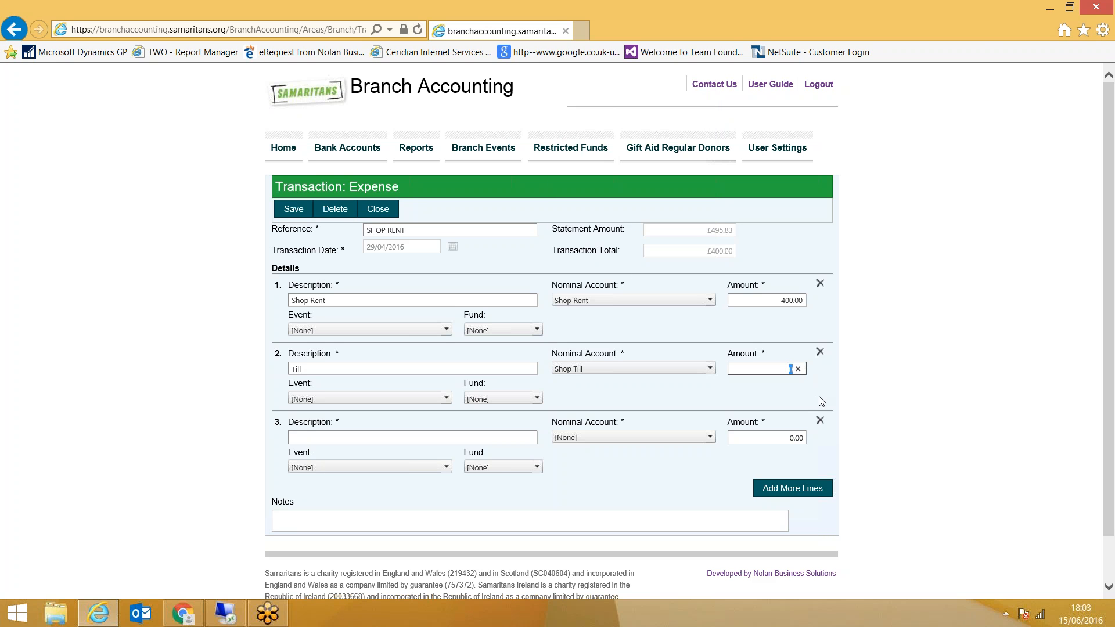
type("95.83")
key("Tab")
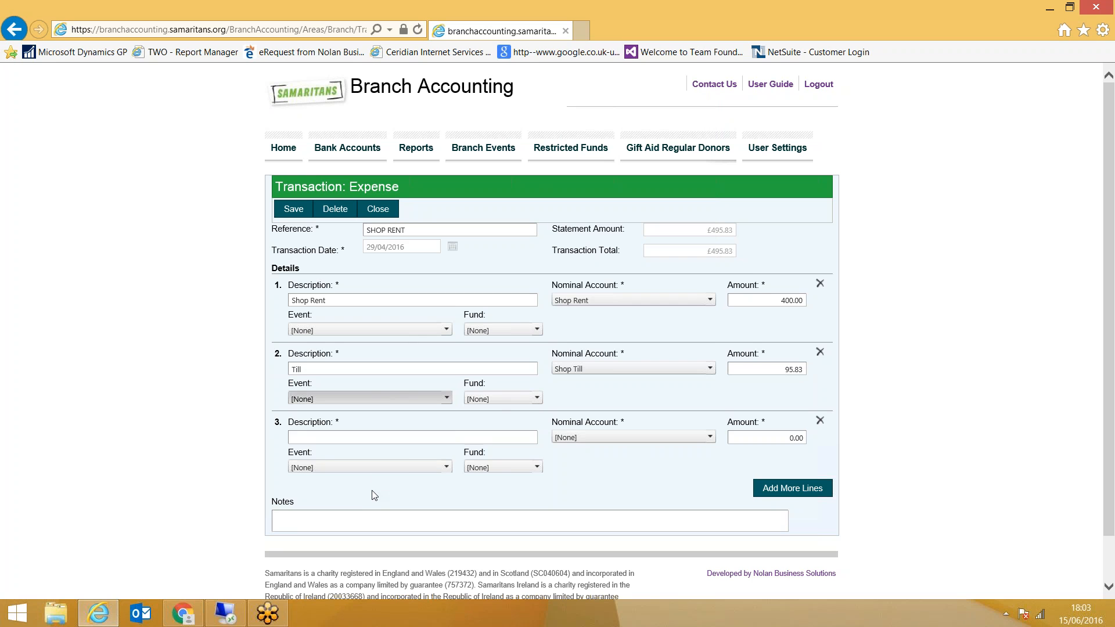
left_click(792, 490)
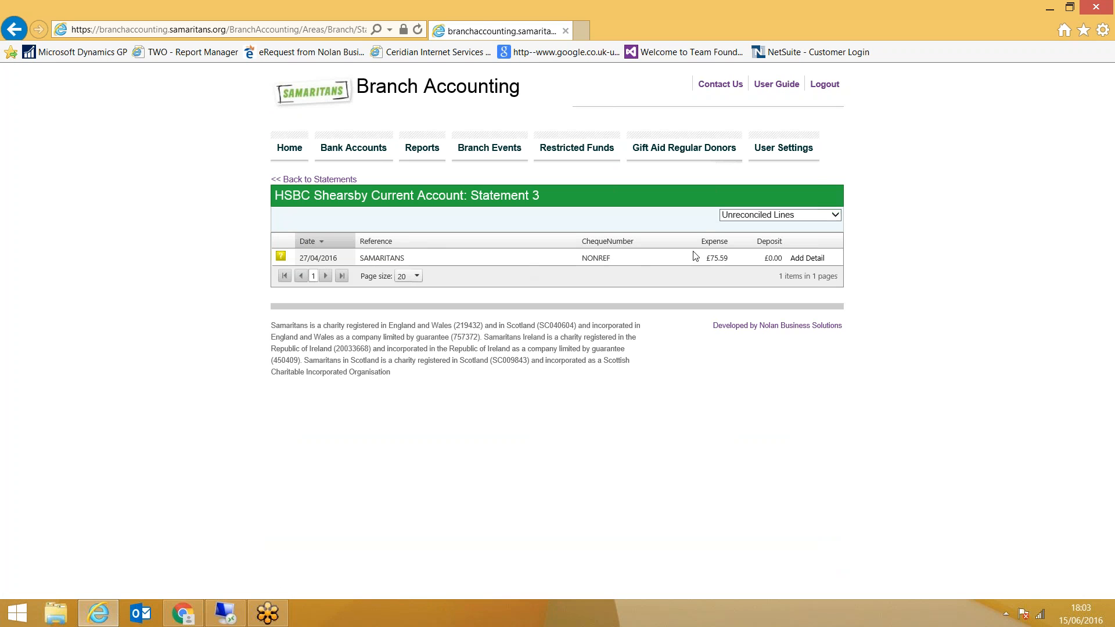
Add an expense detail to the SAMARITANS statement line and describe line 1 as "Branch Meeting"
left_click(811, 260)
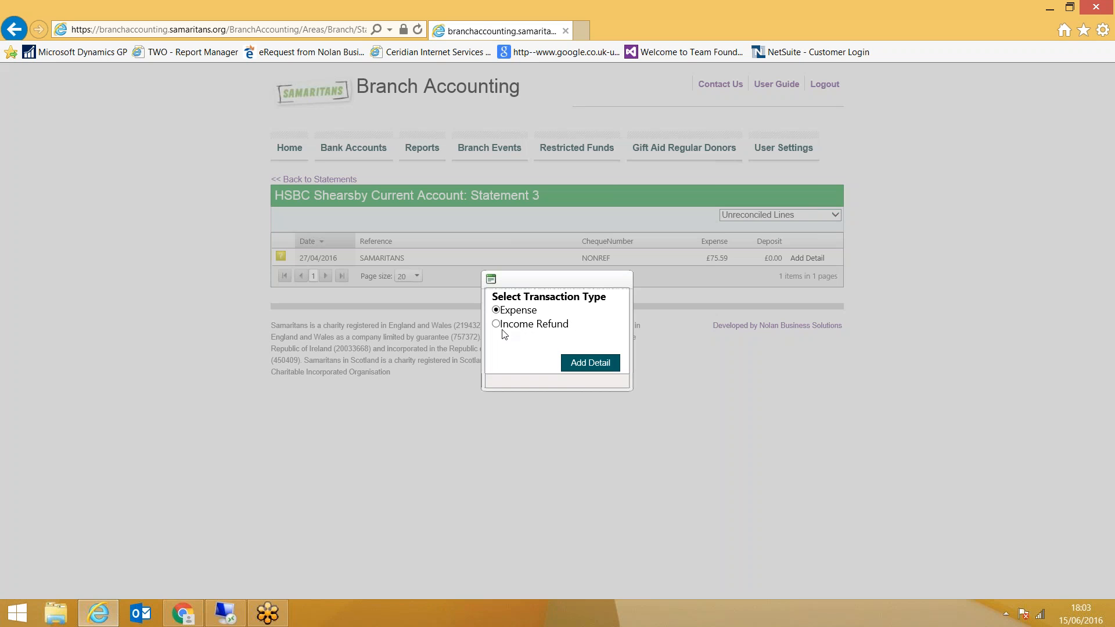
left_click(586, 363)
left_click(350, 300)
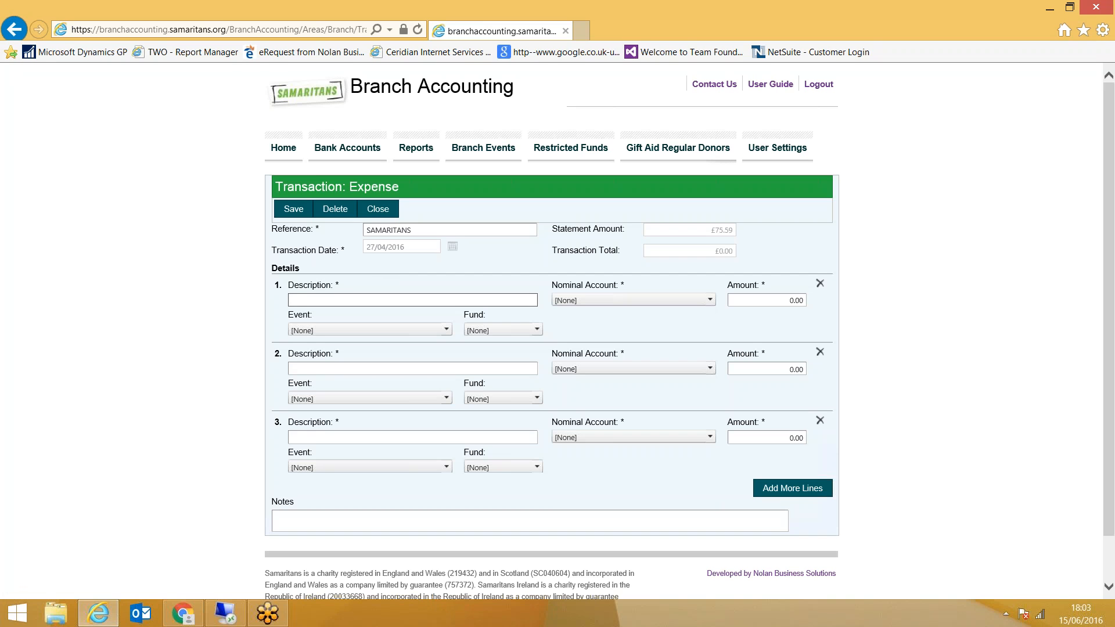
type("Branch Meeting")
key("Tab")
Allocate line 1 to the Branch Meetings nominal account with an amount of 75.59 and save the expense
left_click(577, 301)
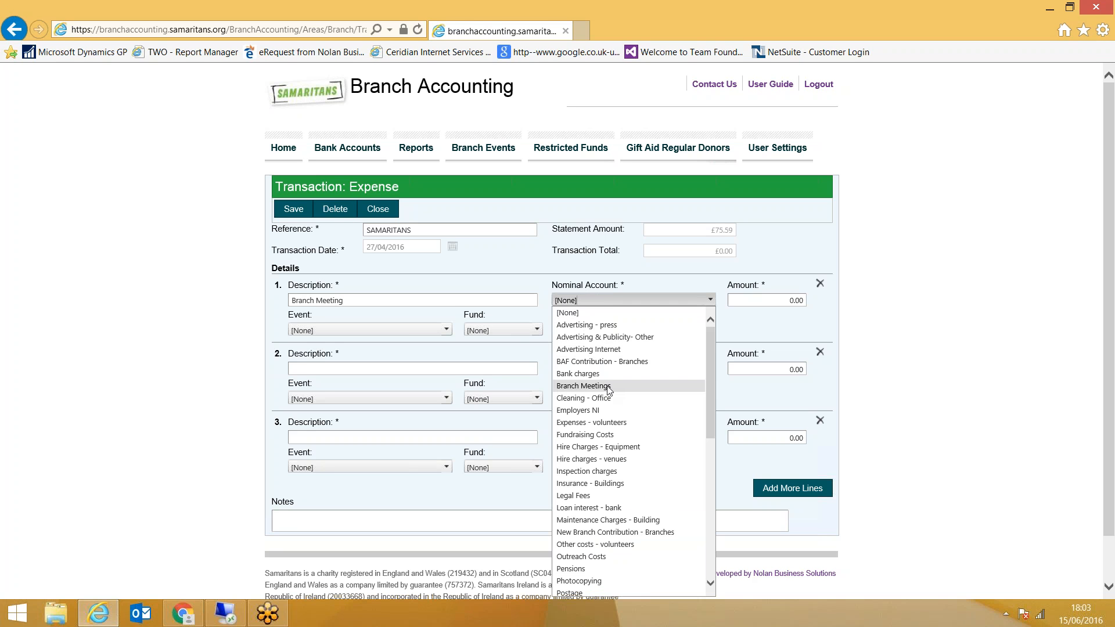
left_click(608, 387)
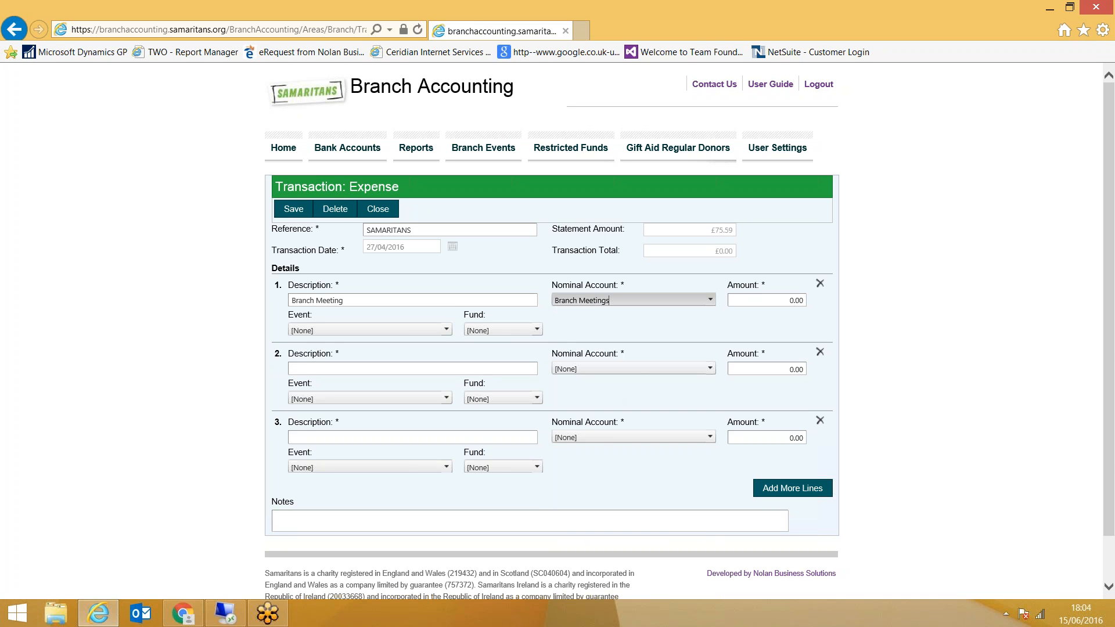
left_click(770, 301)
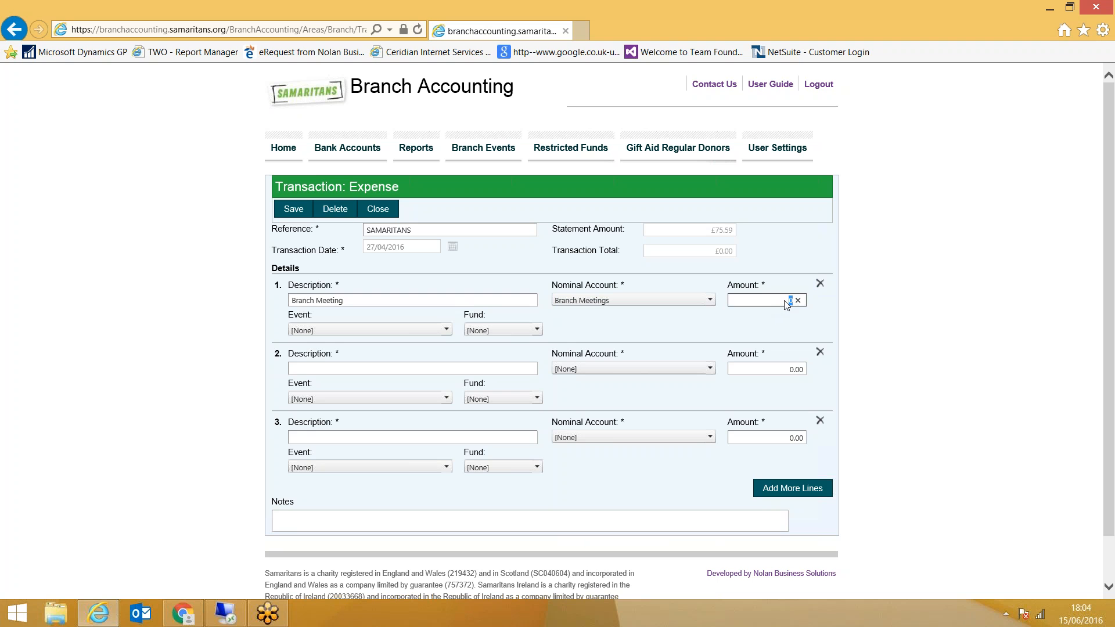
type("75.59")
left_click(306, 208)
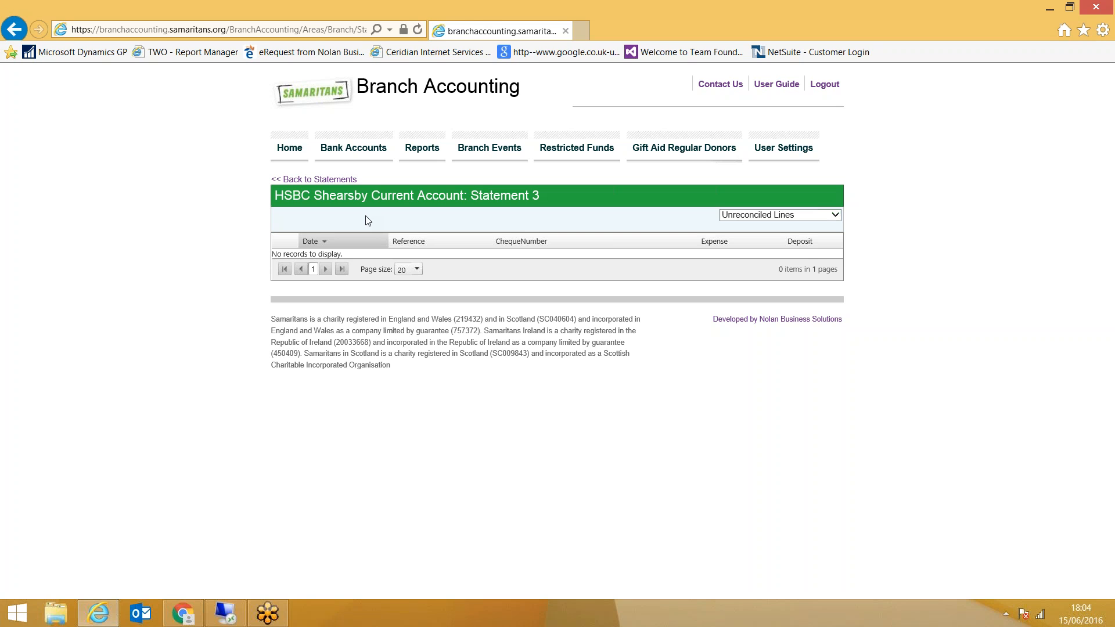
Review Statement 3's reconciled lines and Statement 4's unreconciled lines, and return to the statement list
left_click(787, 217)
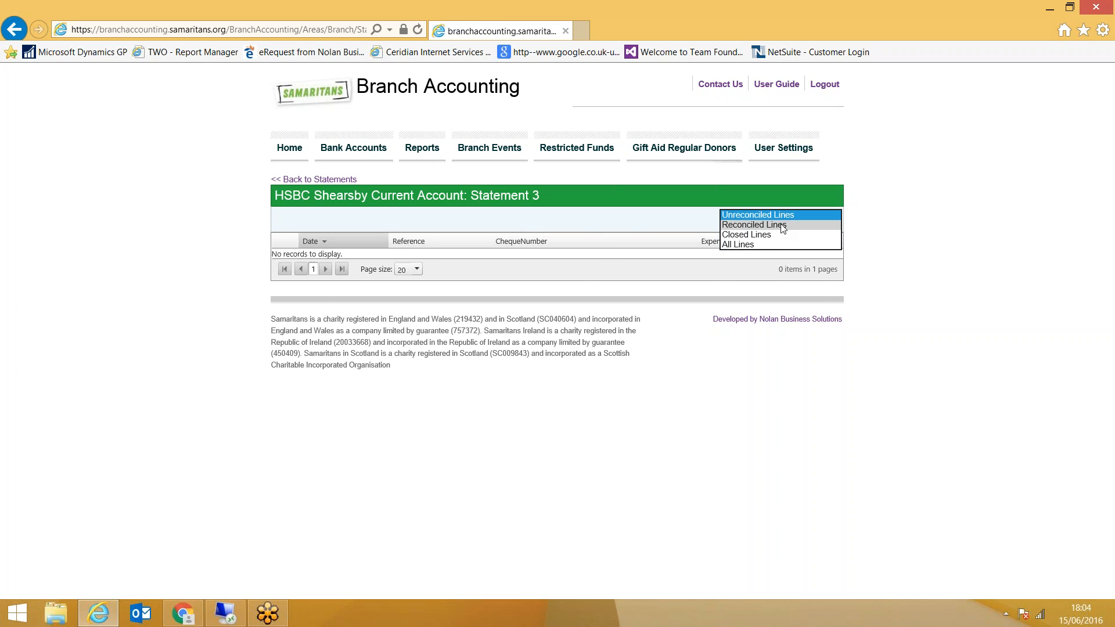
left_click(783, 227)
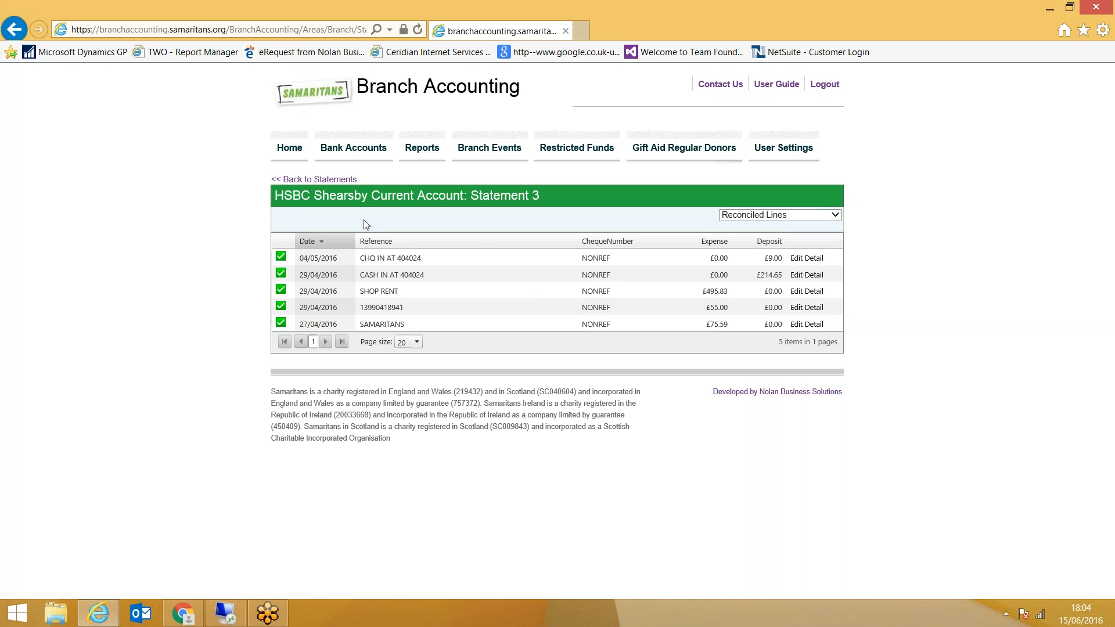
left_click(314, 180)
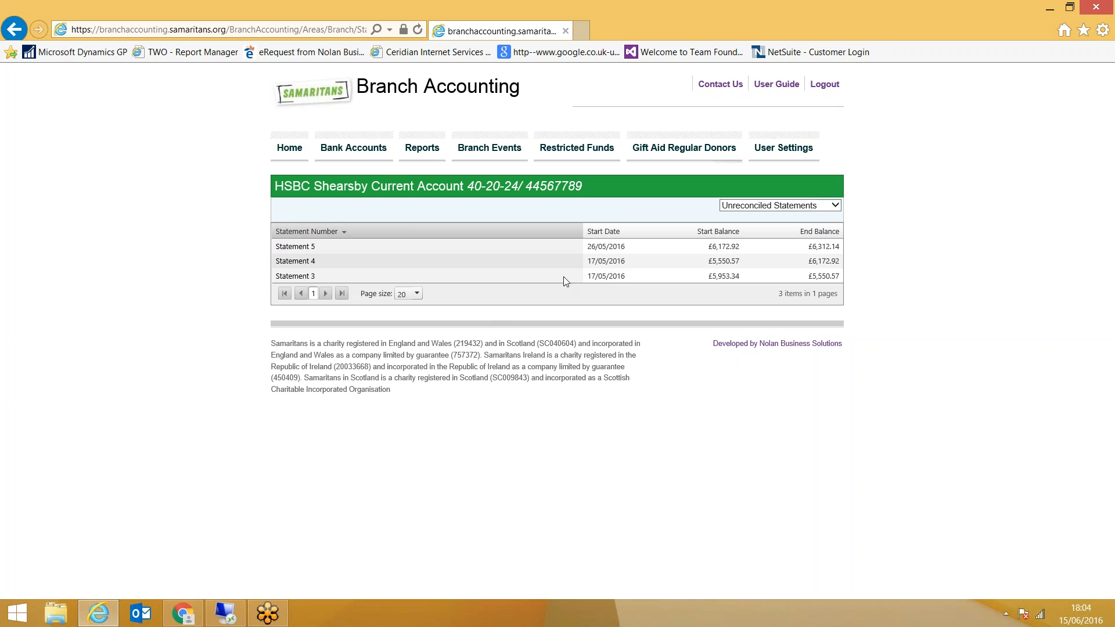
left_click(337, 260)
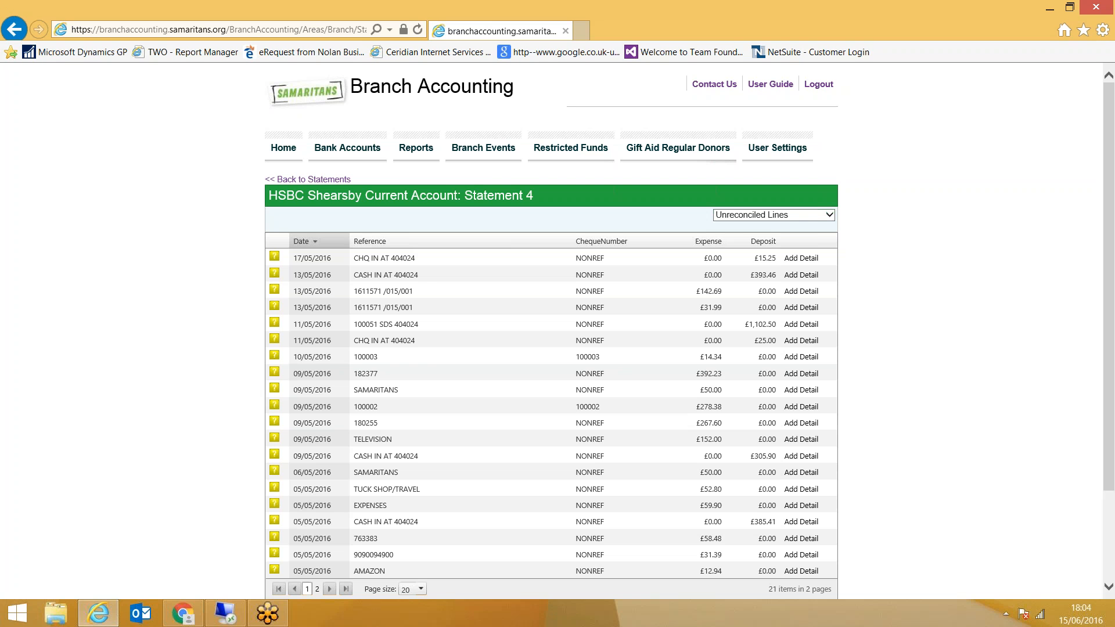
left_click(321, 181)
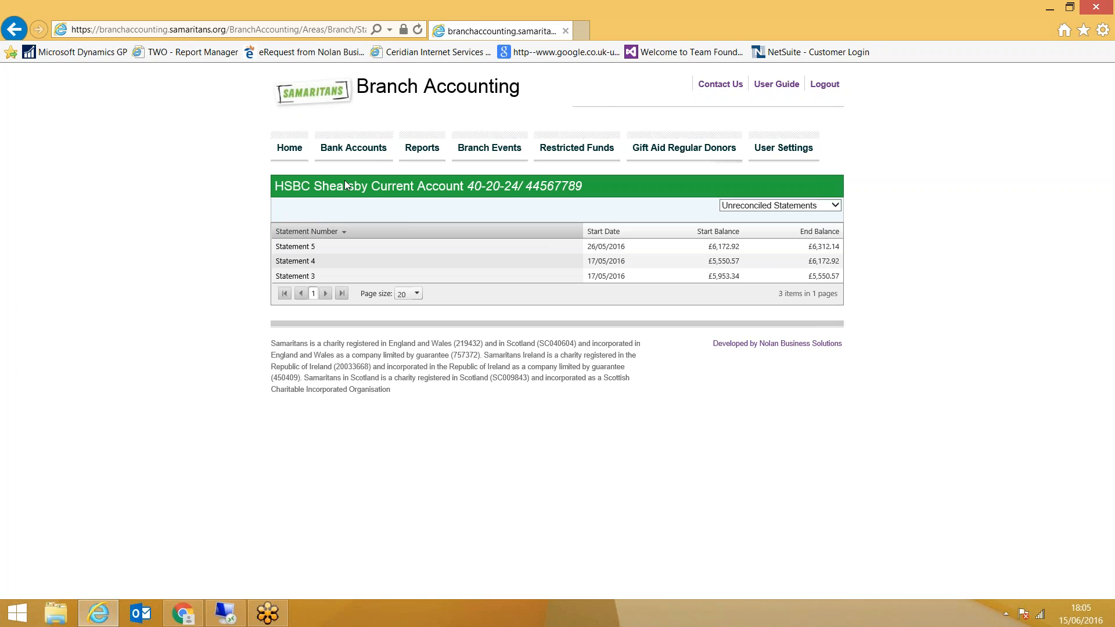
Set up a Transaction Report for All Accounts with a transaction start date of 01/04/2016
left_click(427, 152)
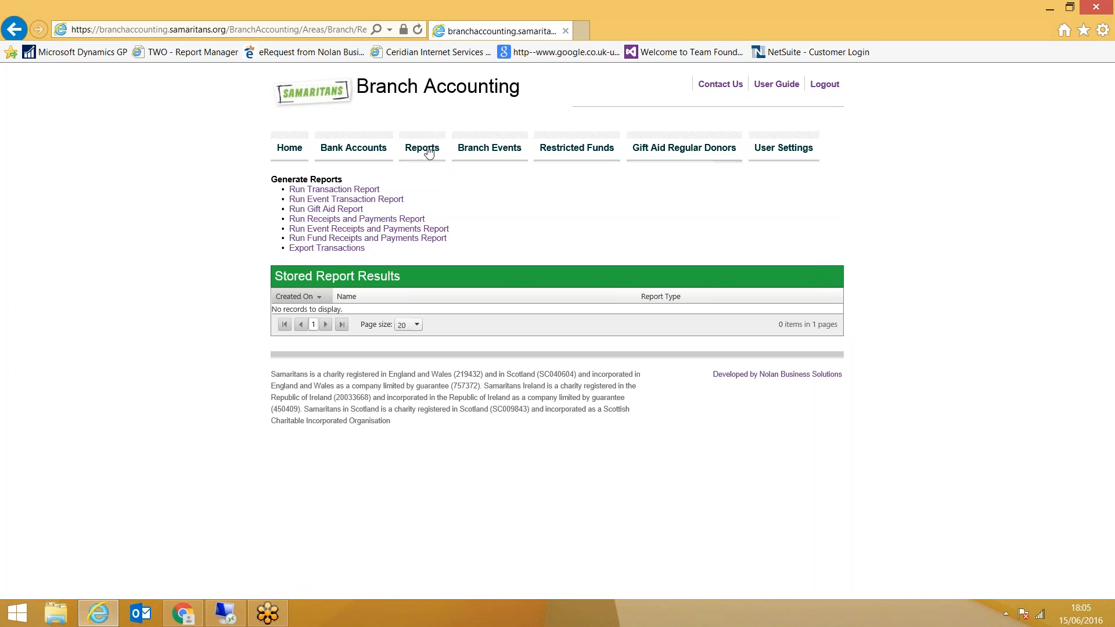
left_click(342, 191)
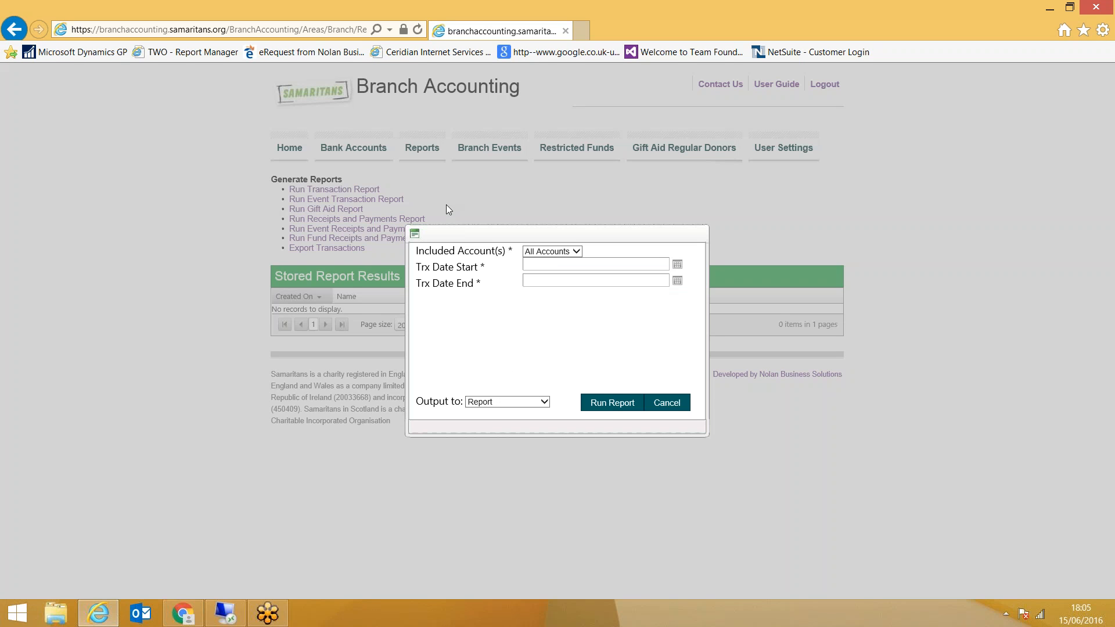
left_click(556, 255)
left_click(677, 266)
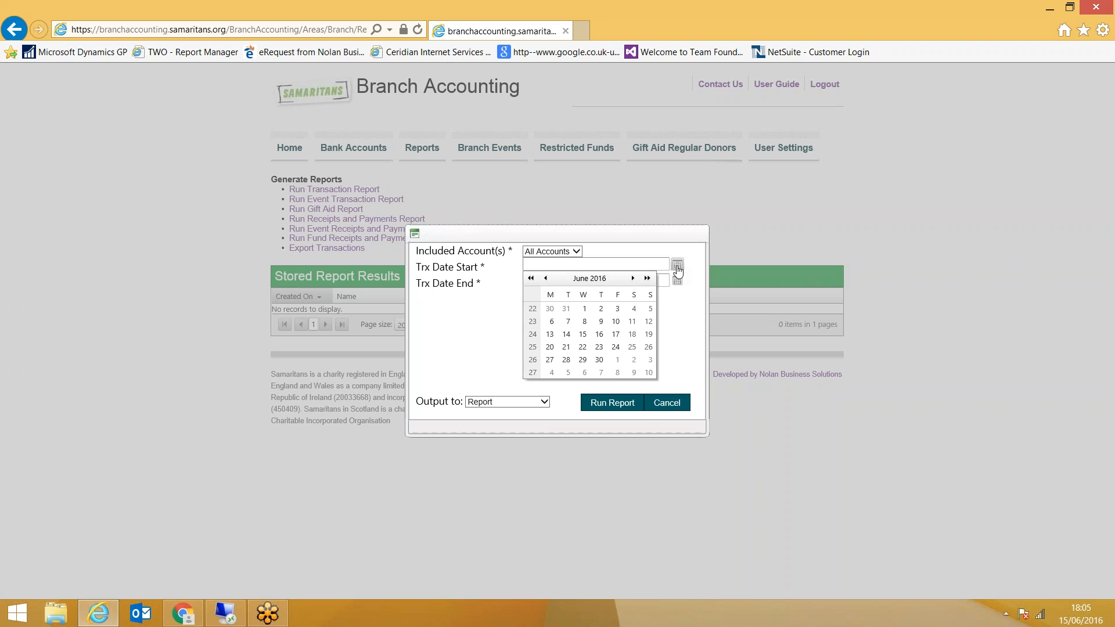
left_click(531, 280)
left_click(633, 278)
left_click(617, 310)
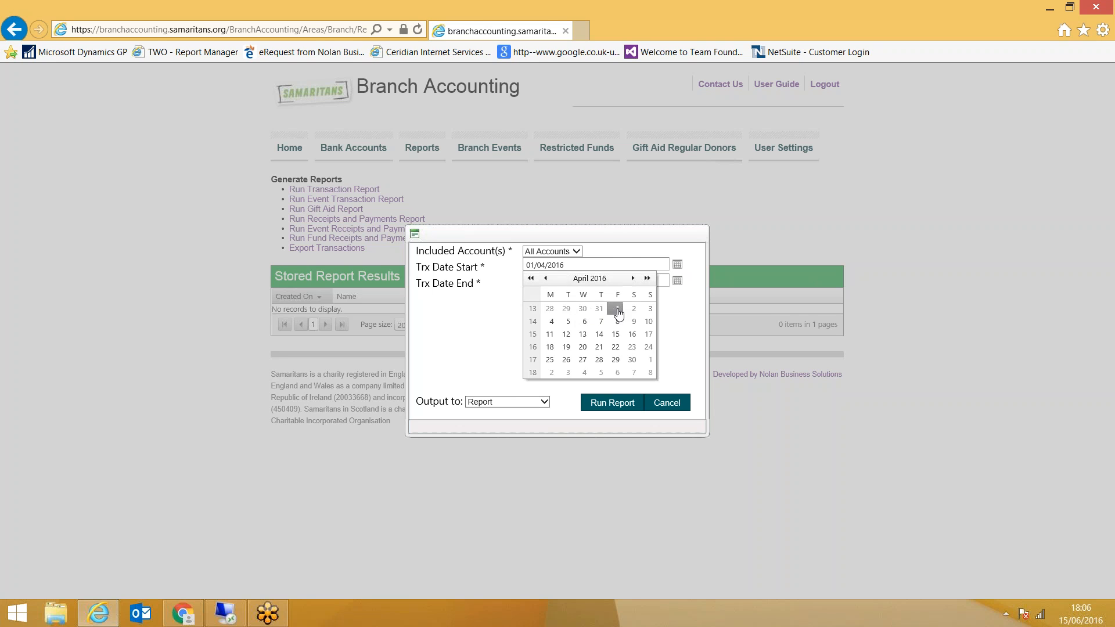
Set the report's transaction end date to 30/04/2016
left_click(557, 280)
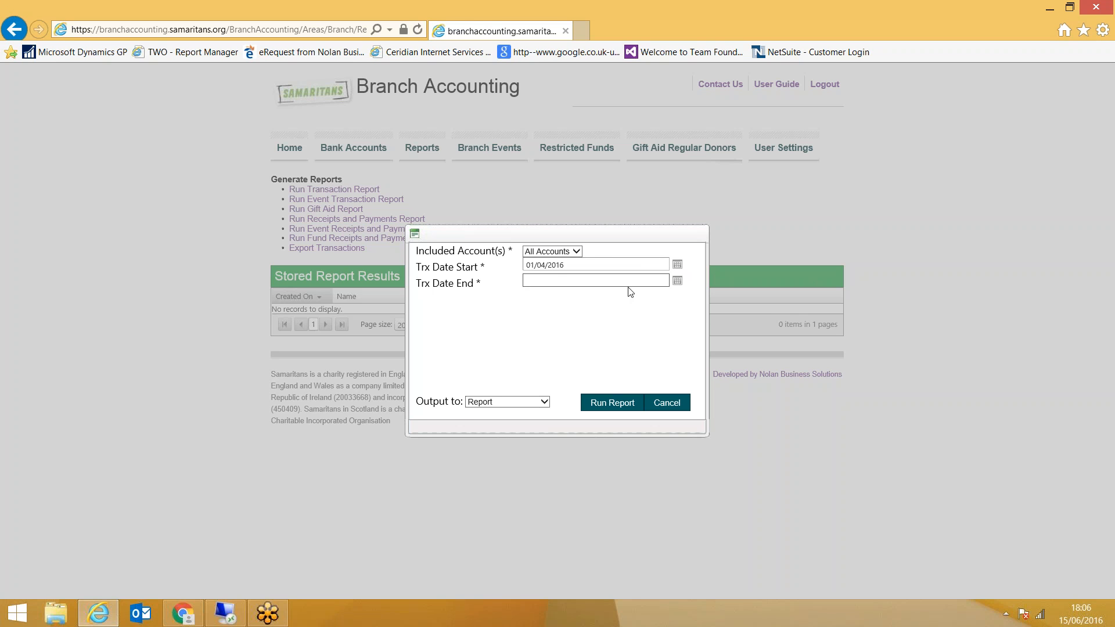
left_click(677, 280)
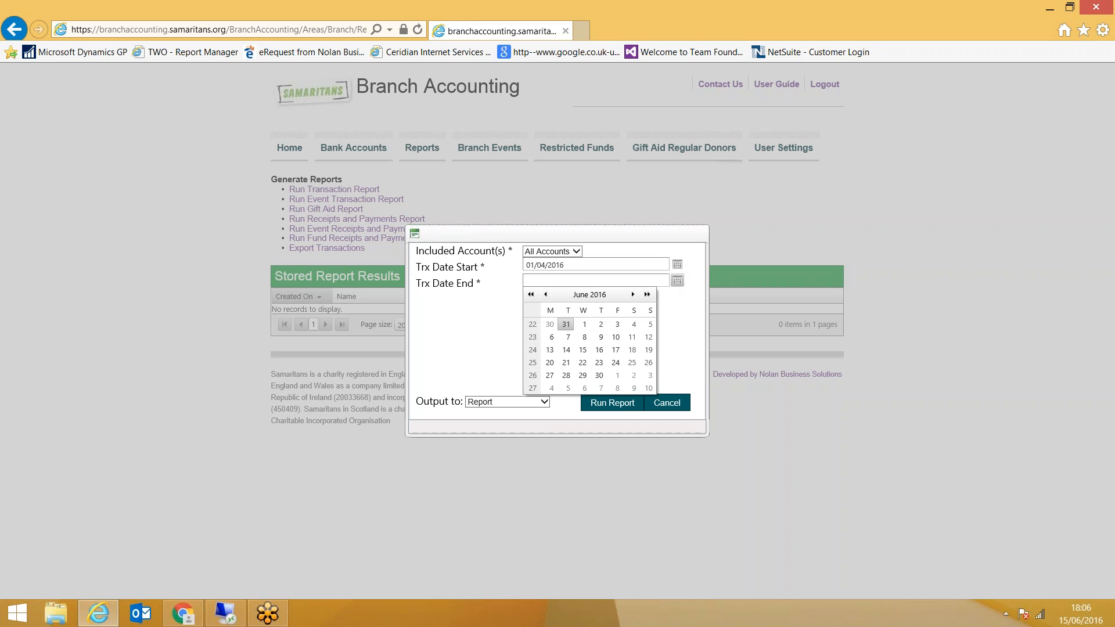
left_click(547, 296)
left_click(547, 296)
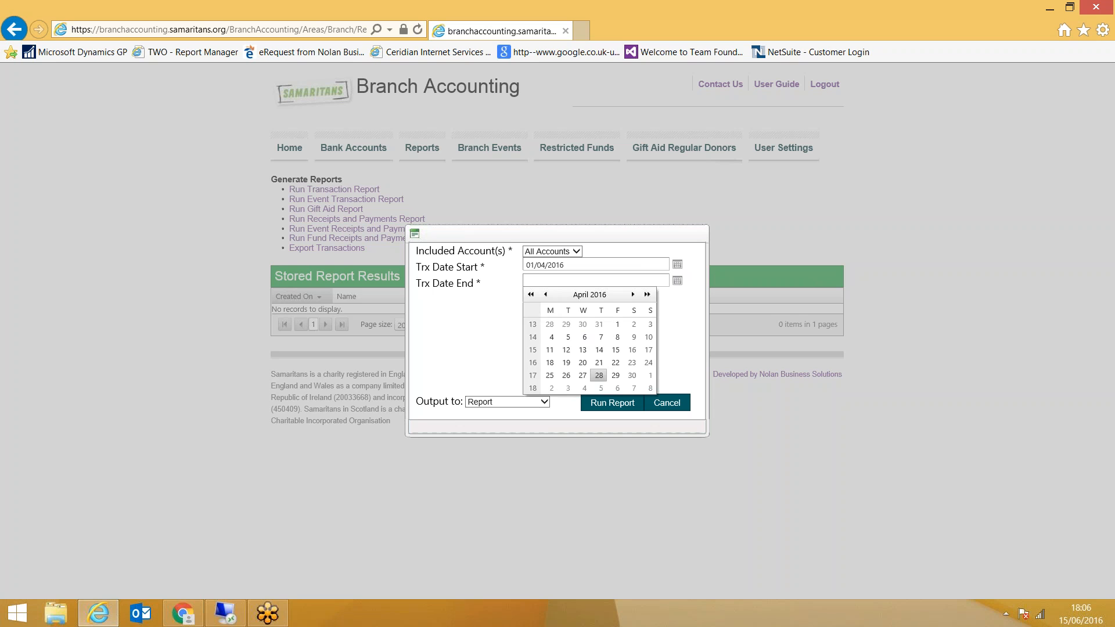
left_click(632, 375)
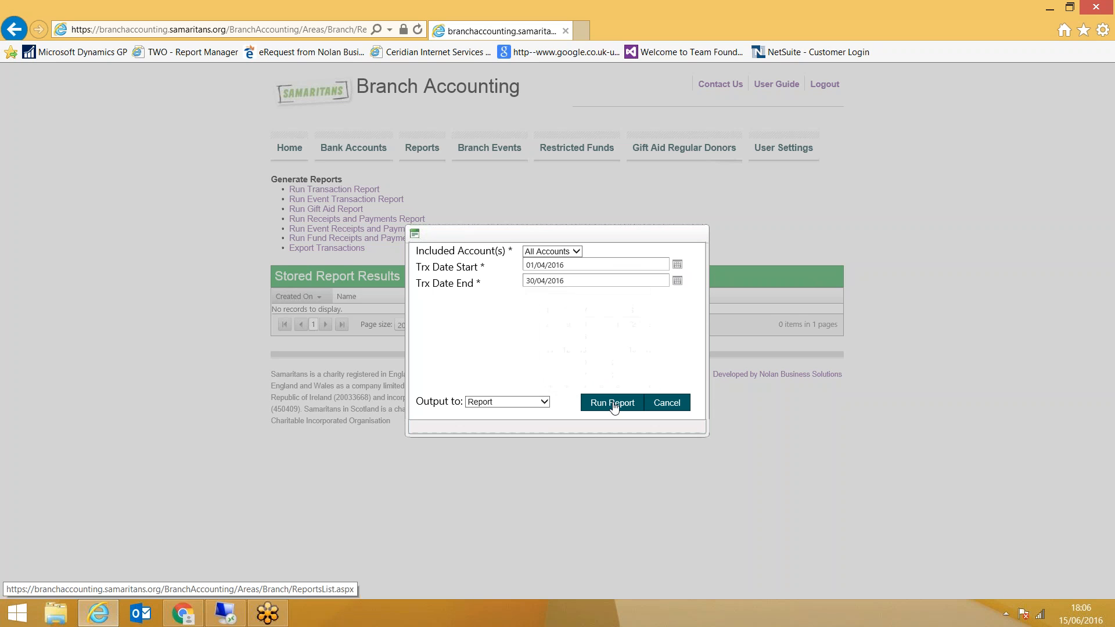
Run the Transaction Report with the Report output, accepting the default reading options for the entire document
left_click(546, 405)
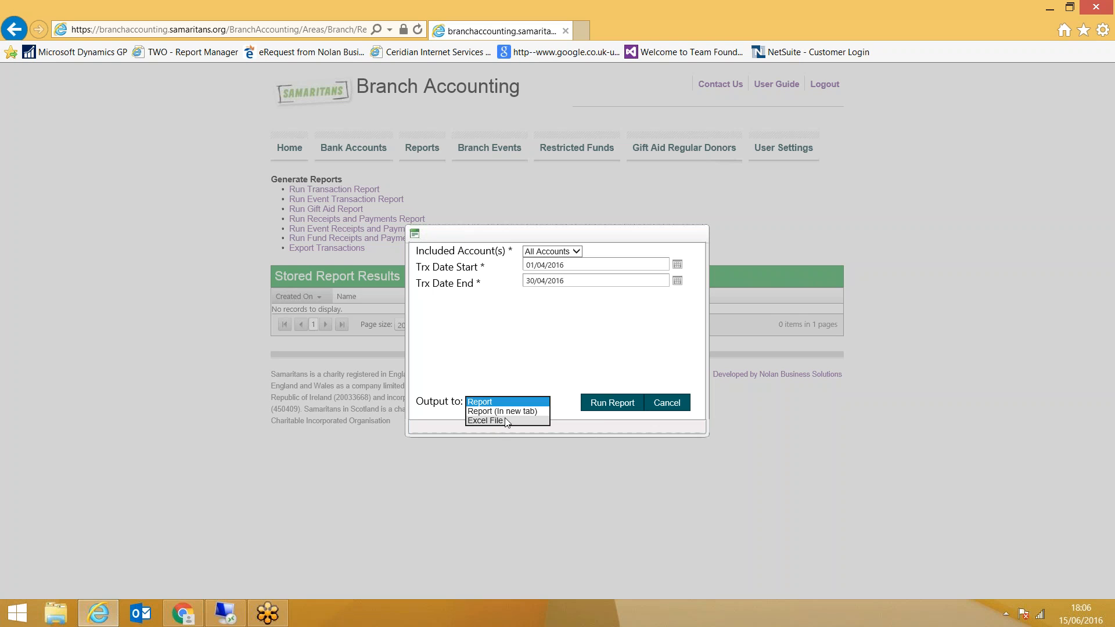
left_click(604, 409)
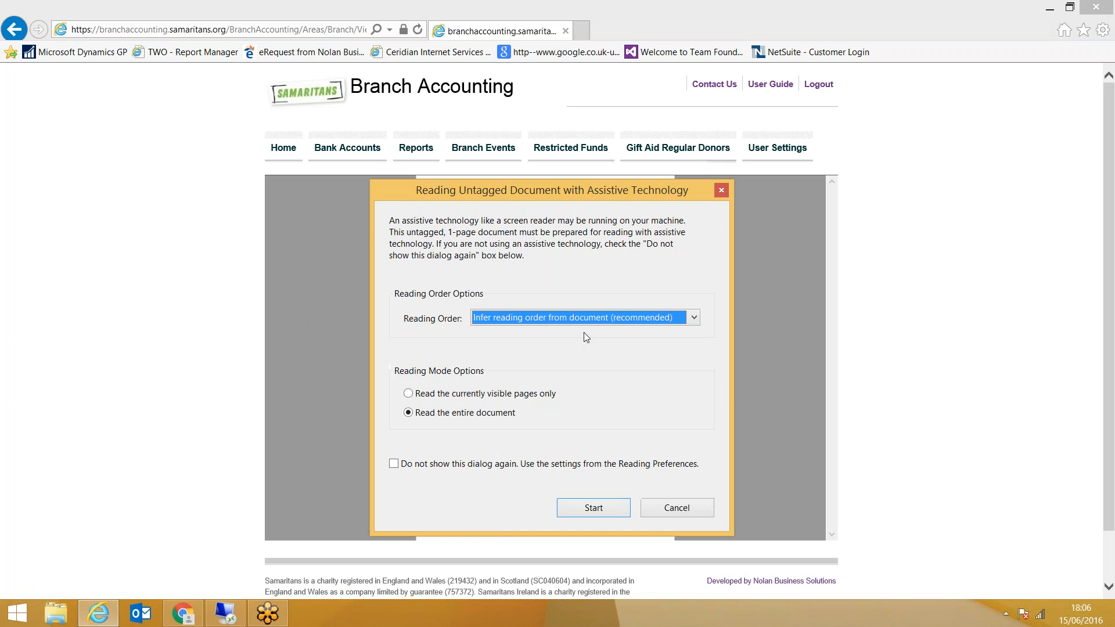
left_click(606, 510)
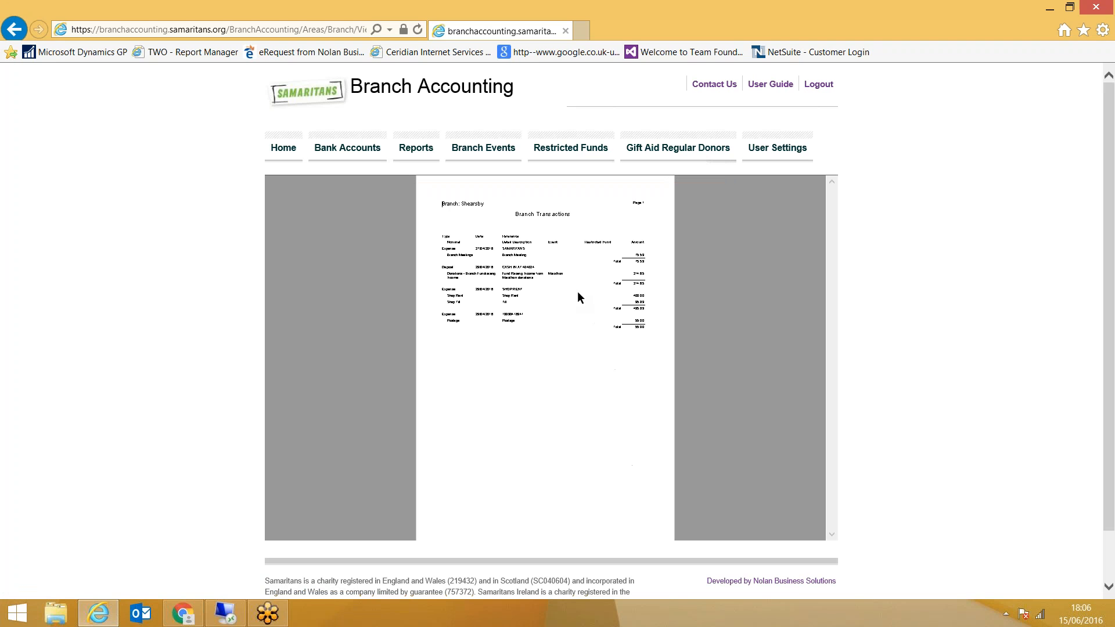
Enlarge the Branch Transactions report and examine its transactions, nominal accounts and amounts
mouse_move(601, 231)
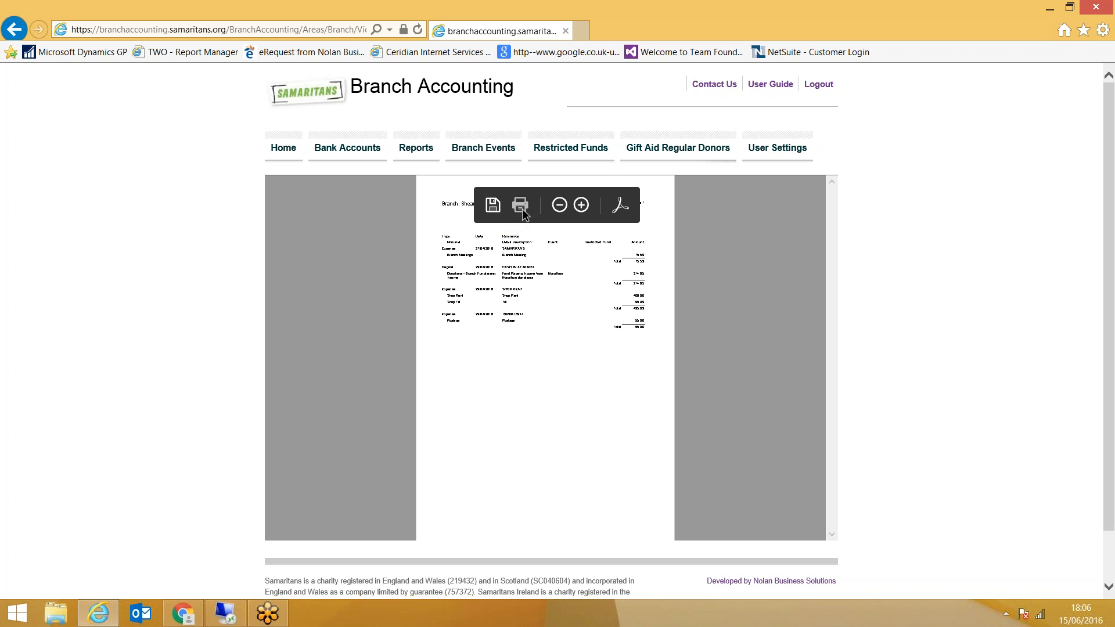
left_click(581, 205)
left_click(583, 205)
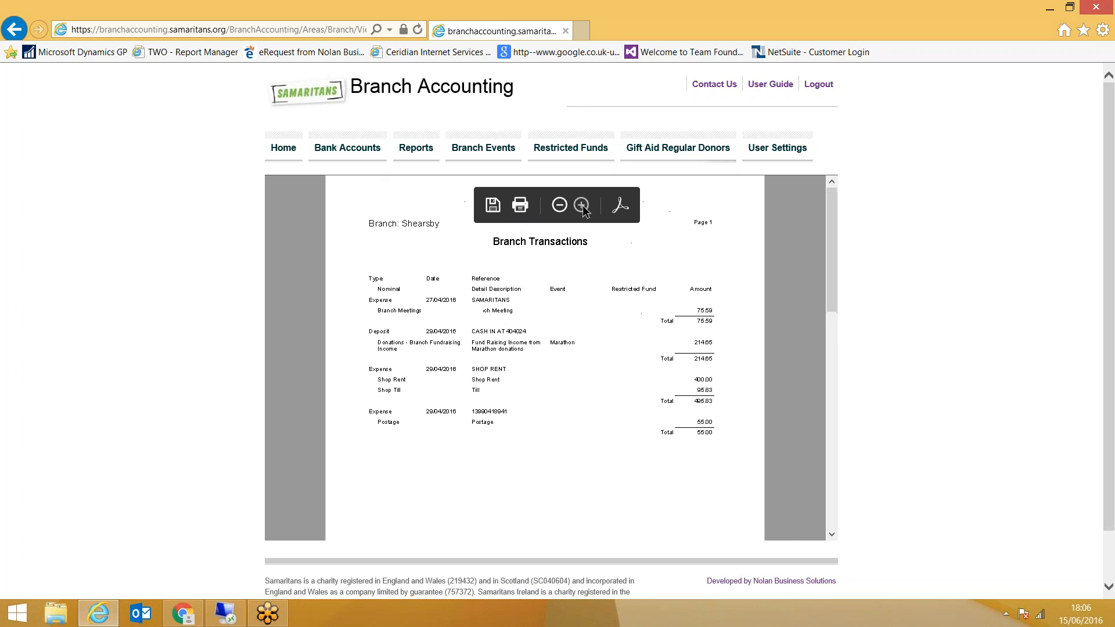
left_click(583, 206)
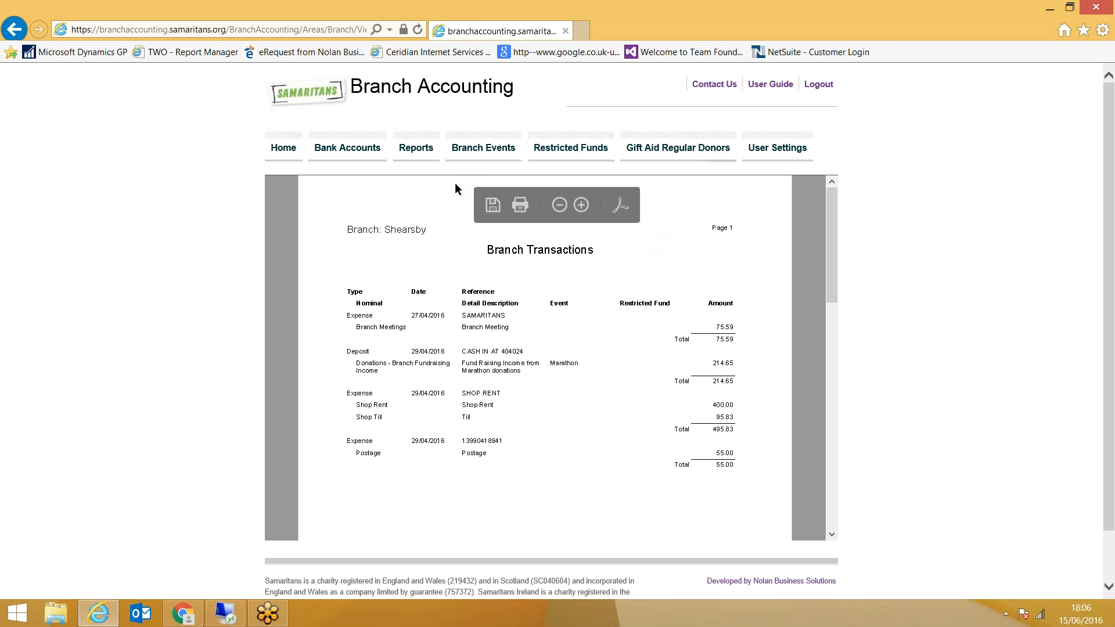
Return to the list of available reports and open the Contact Us page
left_click(420, 152)
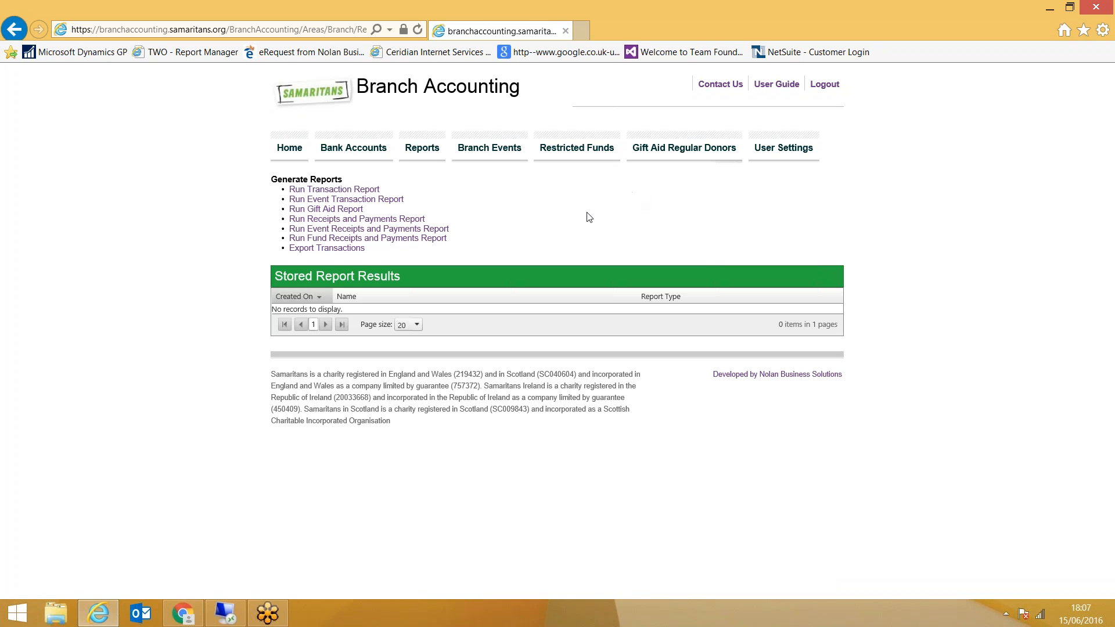
left_click(725, 89)
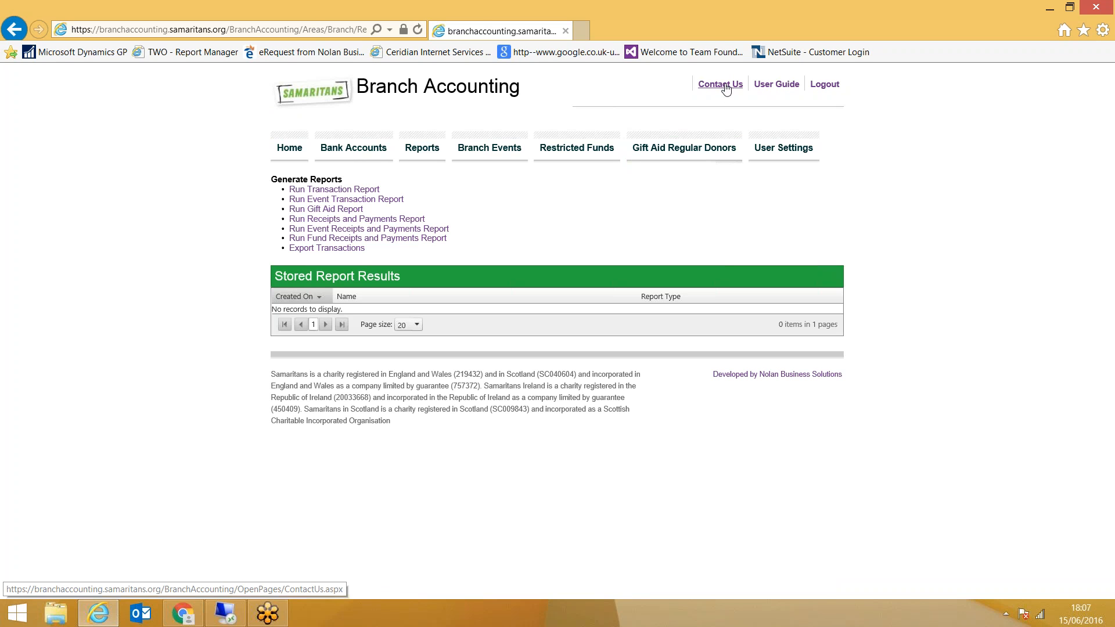